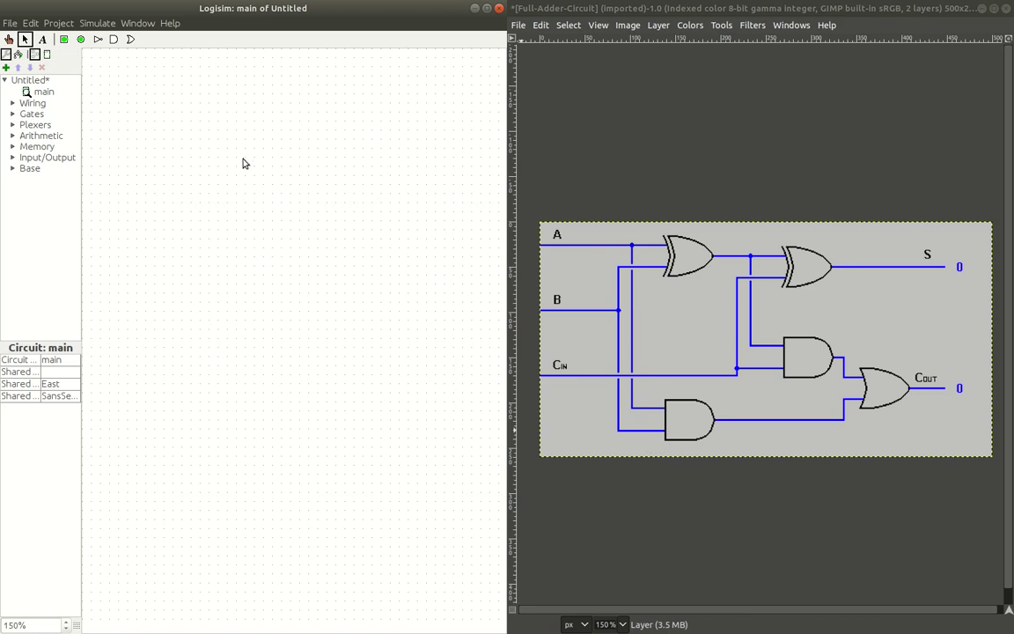
Select 'main' in the explorer tree and bring up its context menu
left_click(48, 89)
right_click(42, 93)
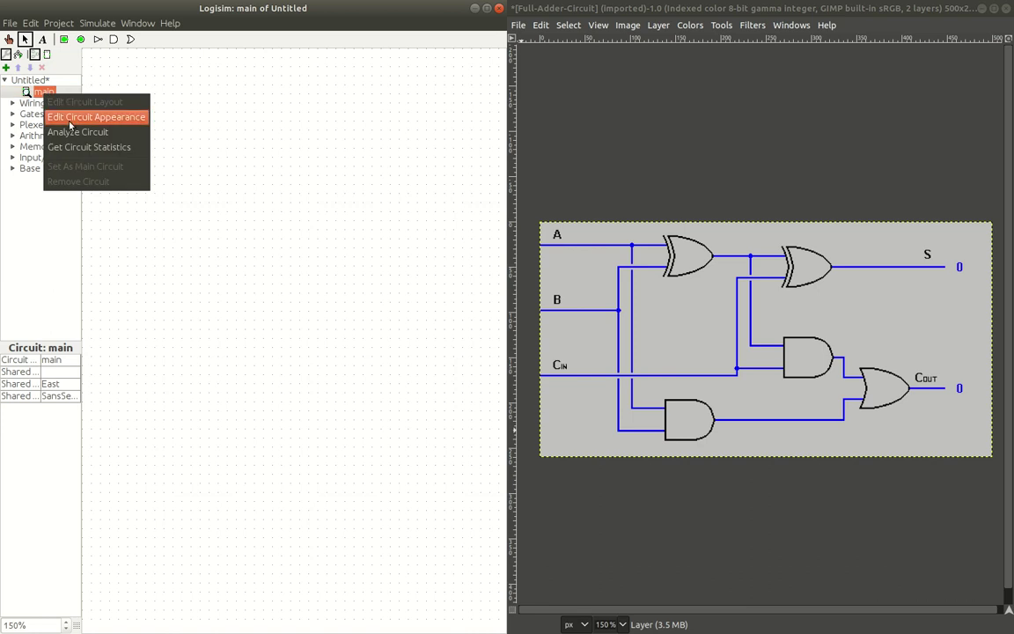
Save the project as 'Adder' in the Desktop/Logisim folder
left_click(56, 79)
left_click(9, 25)
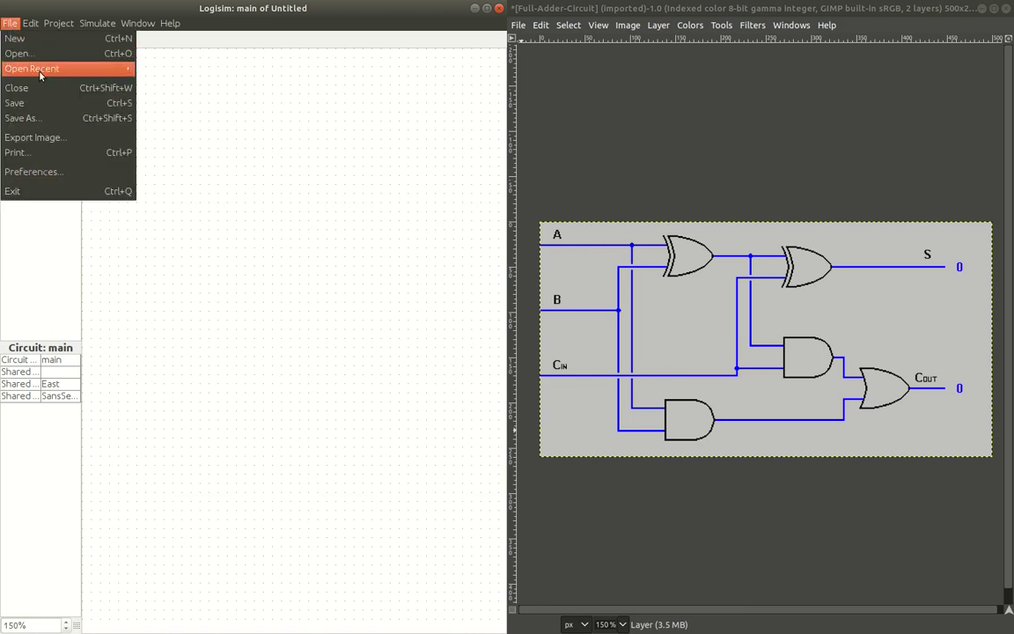
left_click(33, 117)
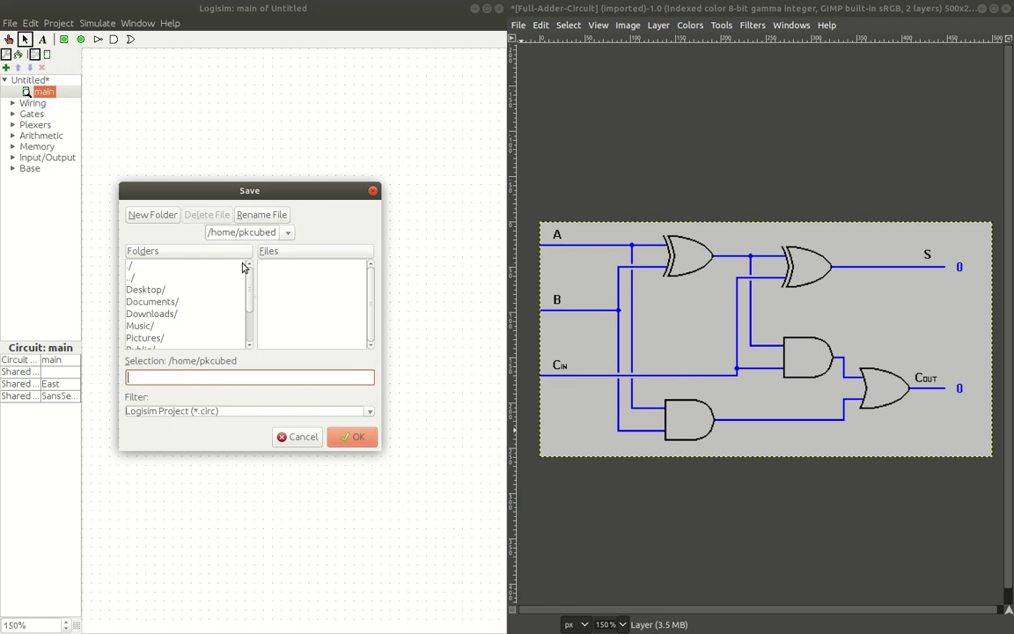
left_click(208, 375)
double_click(162, 289)
double_click(162, 293)
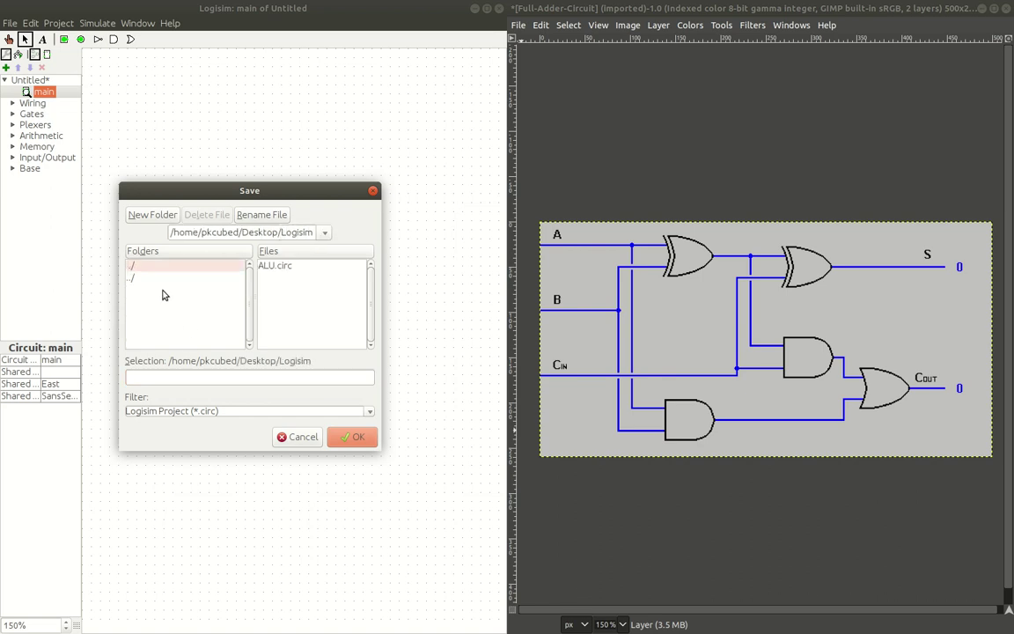
left_click(199, 374)
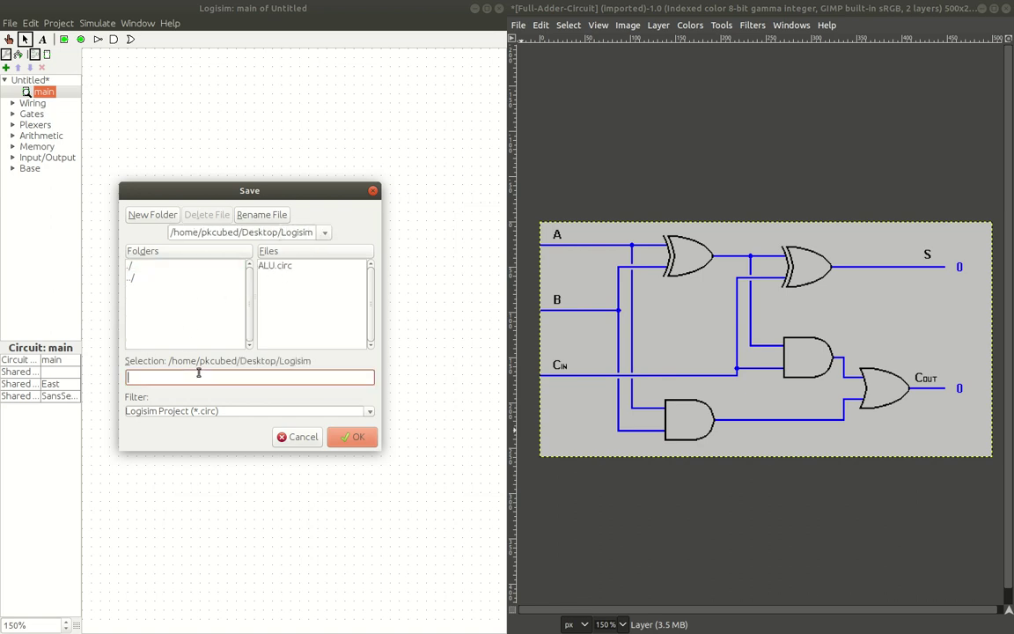
type("Adder")
key("Return")
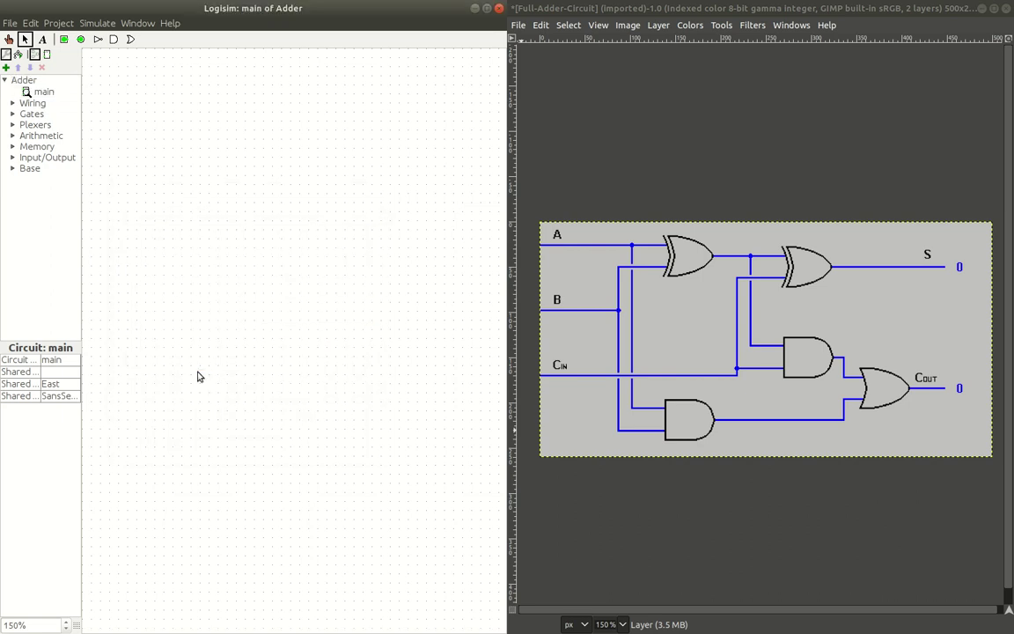
Place three input pins stacked at the top-left of main, nudging the third one up
left_click(44, 91)
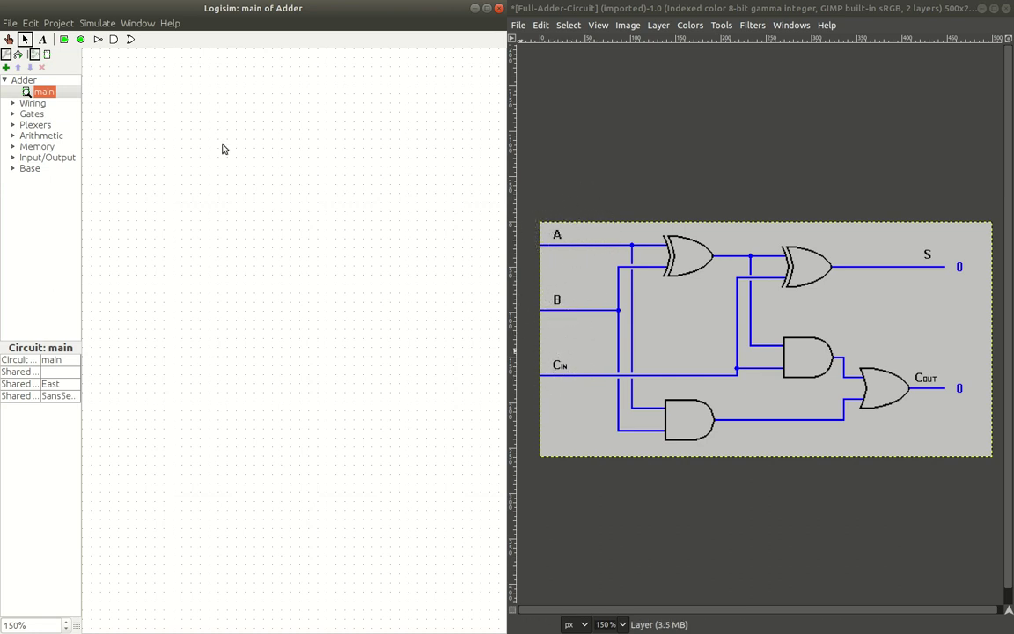
left_click(64, 40)
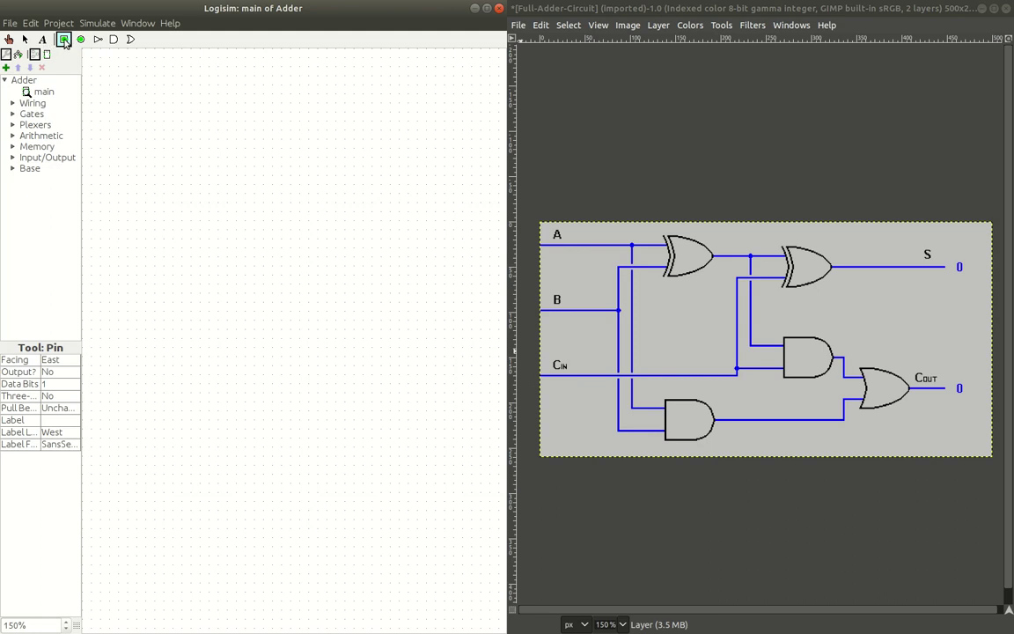
left_click(108, 103)
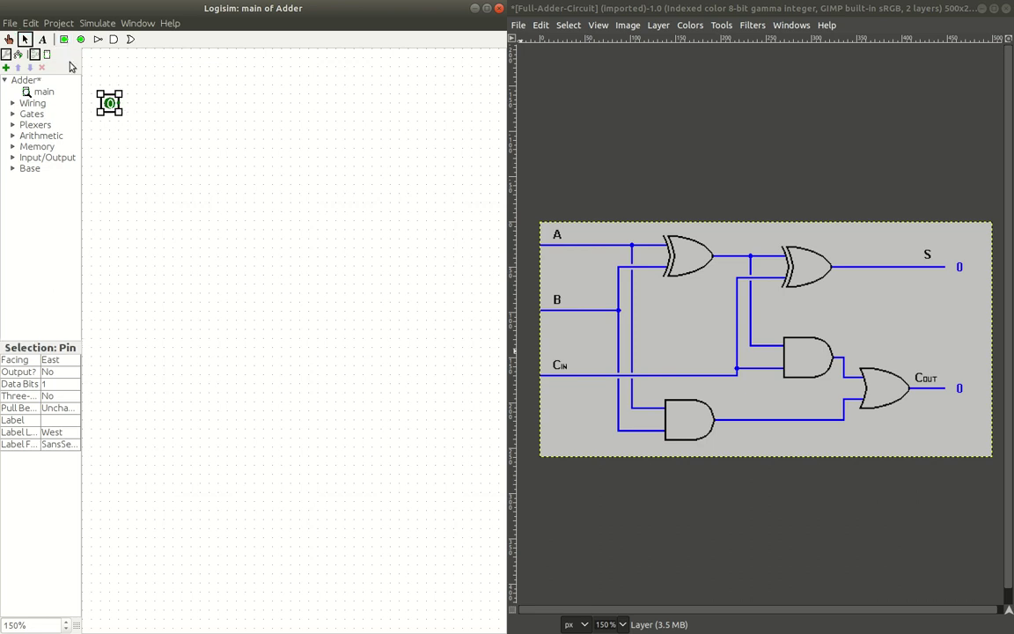
left_click(63, 38)
left_click(109, 121)
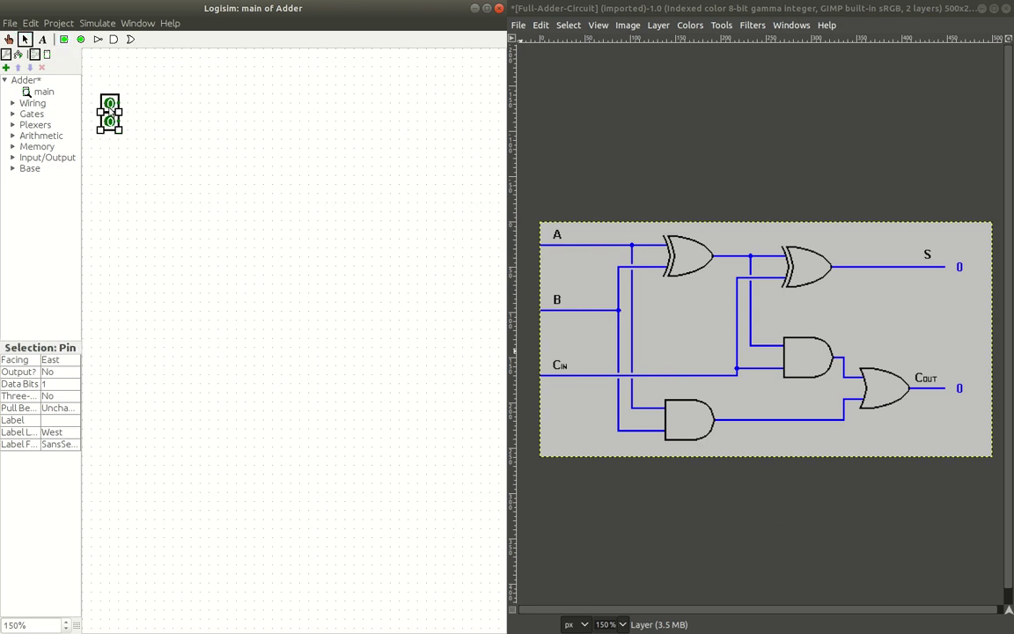
left_click(63, 39)
left_click(109, 166)
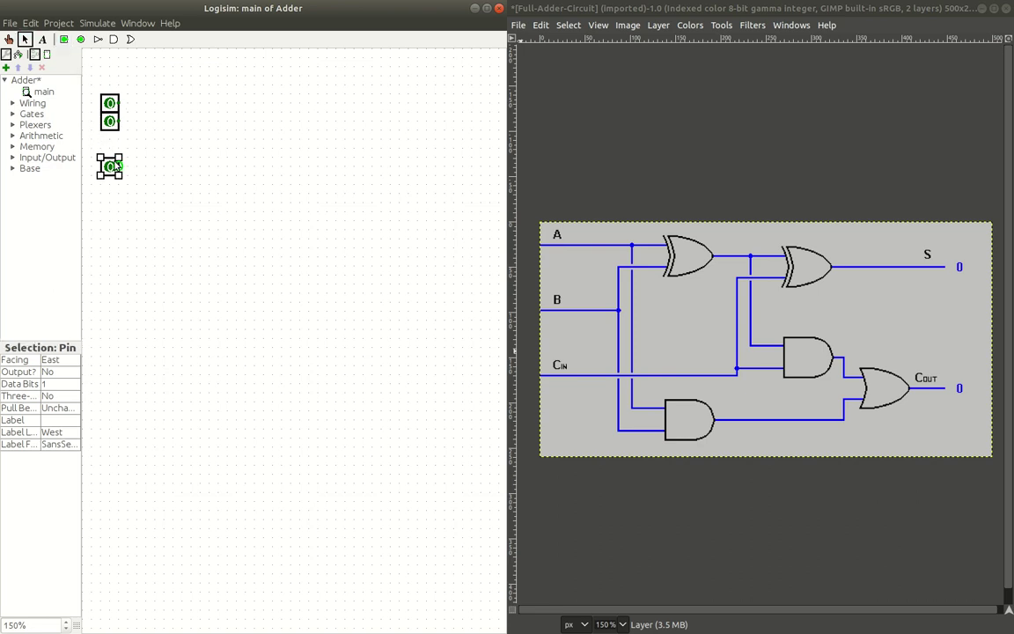
left_click_drag(116, 171, 115, 162)
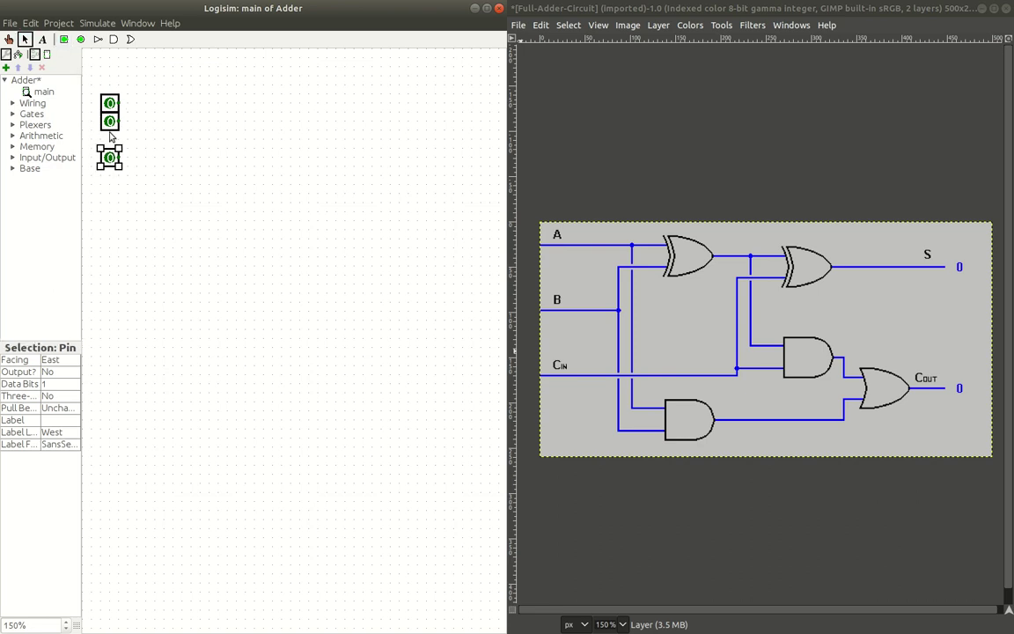
Set the Label attribute of the top, middle and bottom pins to a, b and c
left_click(109, 103)
left_click(71, 419)
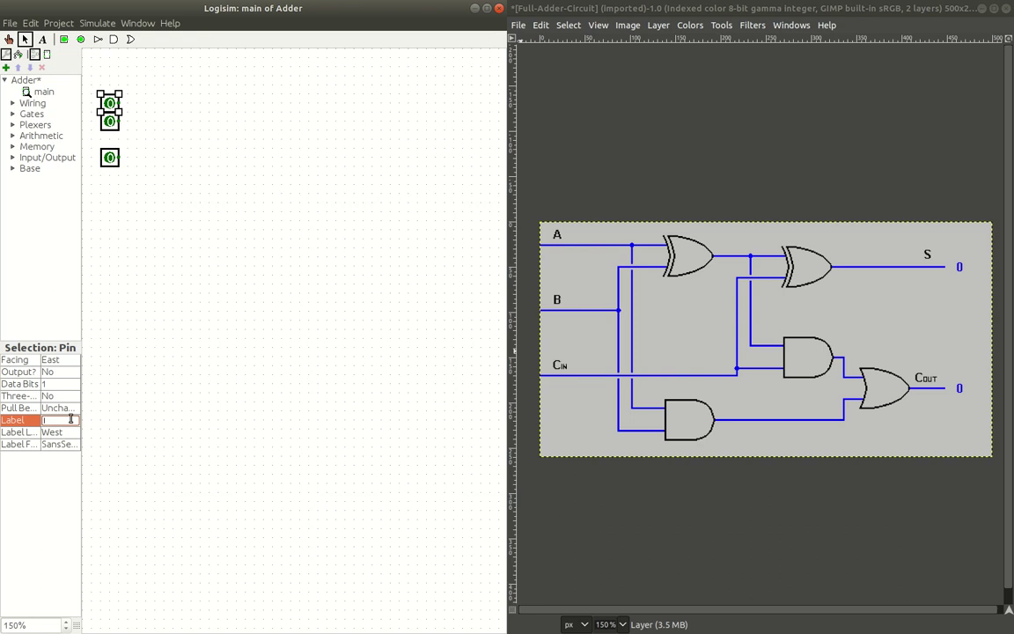
type("a")
key("Return")
left_click(109, 122)
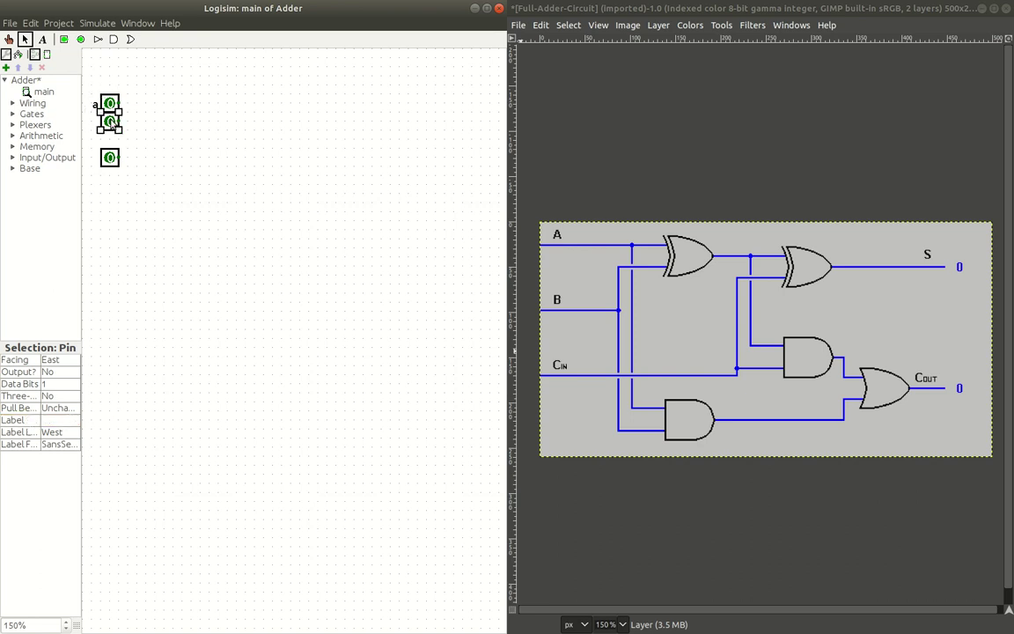
left_click(50, 420)
type("b")
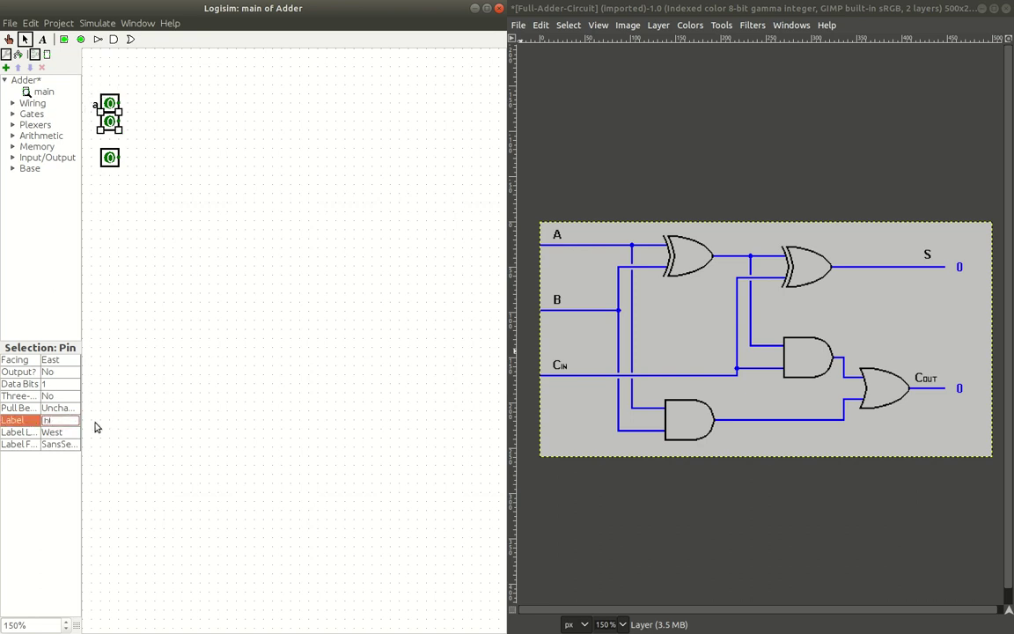
key("Return")
left_click(107, 167)
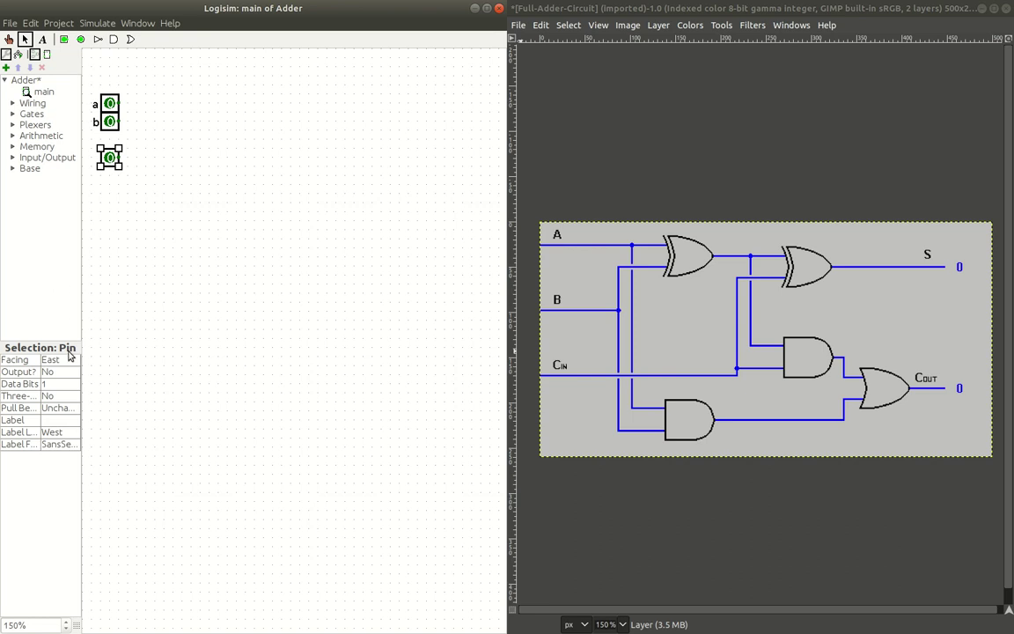
left_click(70, 420)
type("c")
key("Return")
left_click(124, 424)
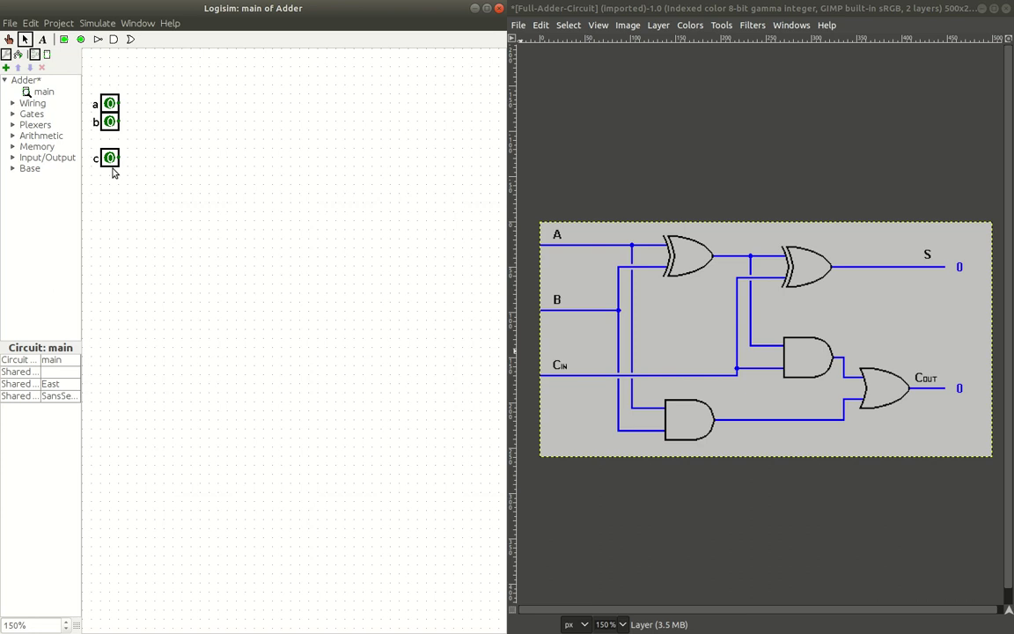
Place an XOR gate right of pins a and b, set it to 2 inputs, and wire the pins in
left_click(11, 116)
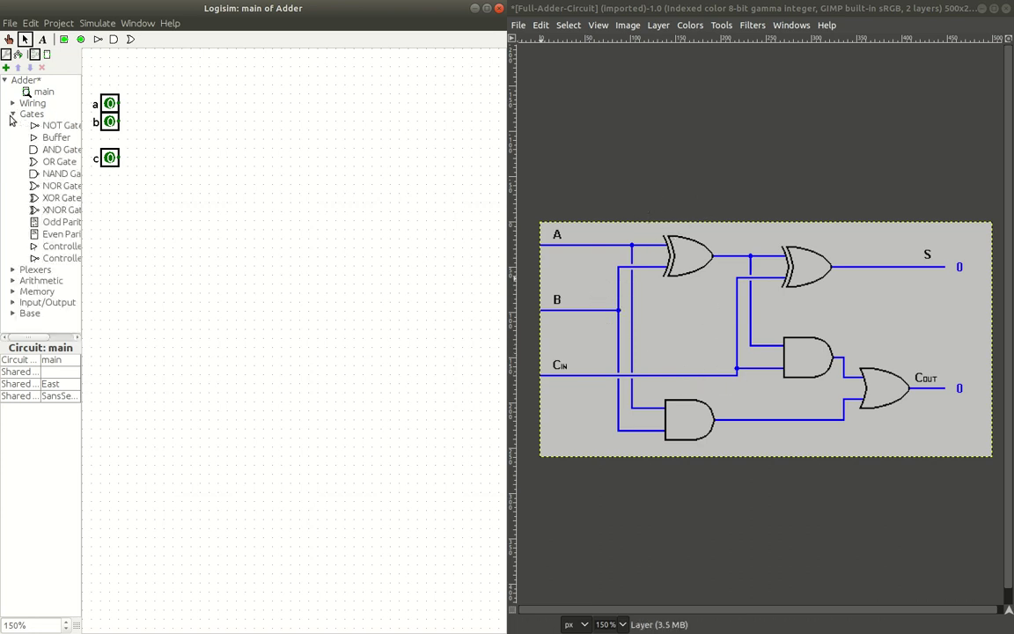
left_click(51, 201)
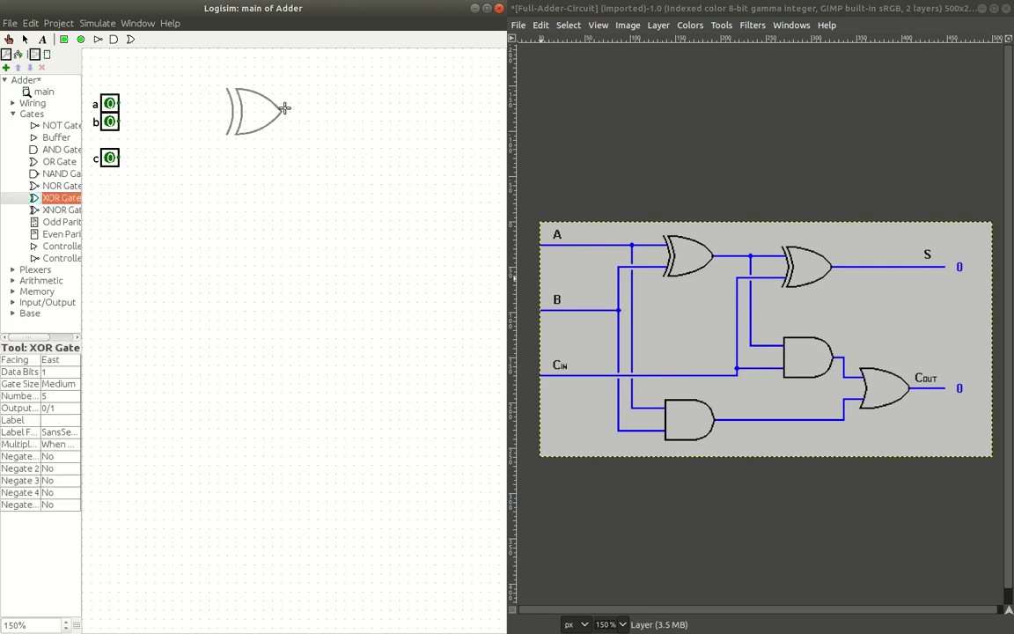
left_click(284, 108)
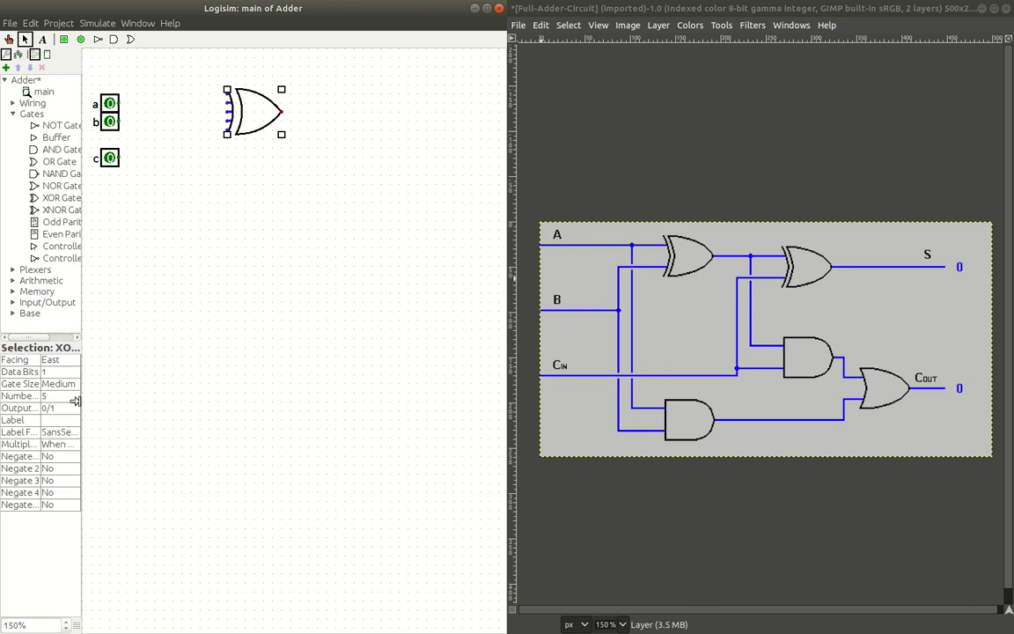
left_click(55, 376)
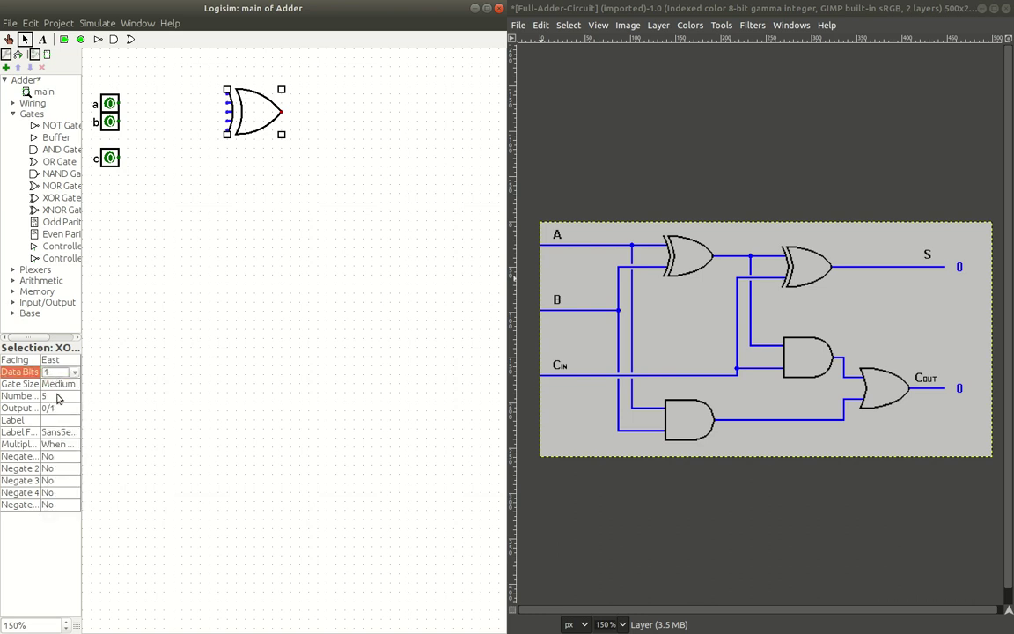
left_click(45, 397)
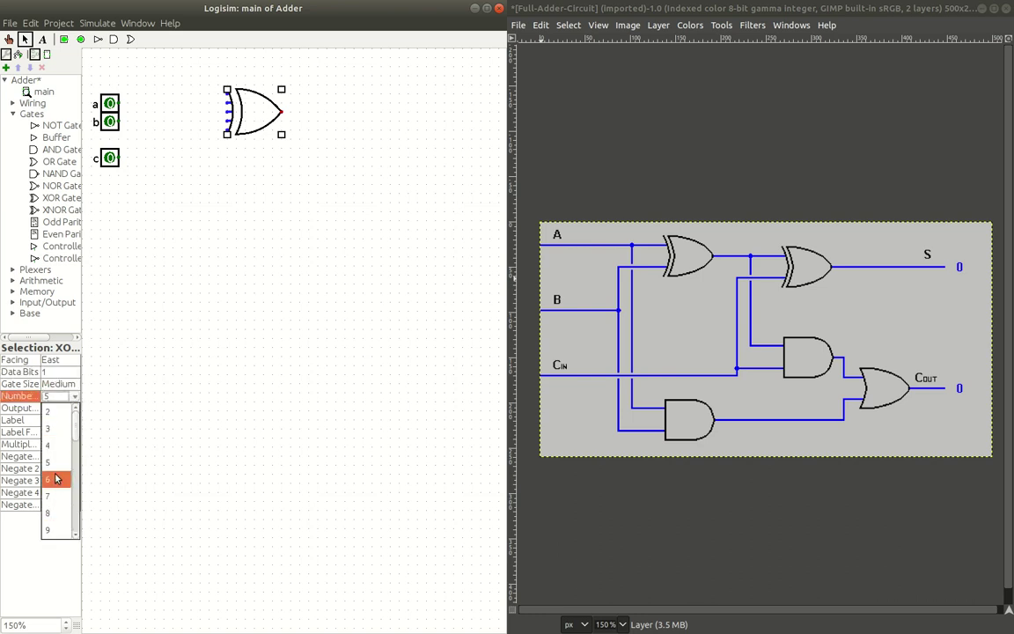
left_click(55, 410)
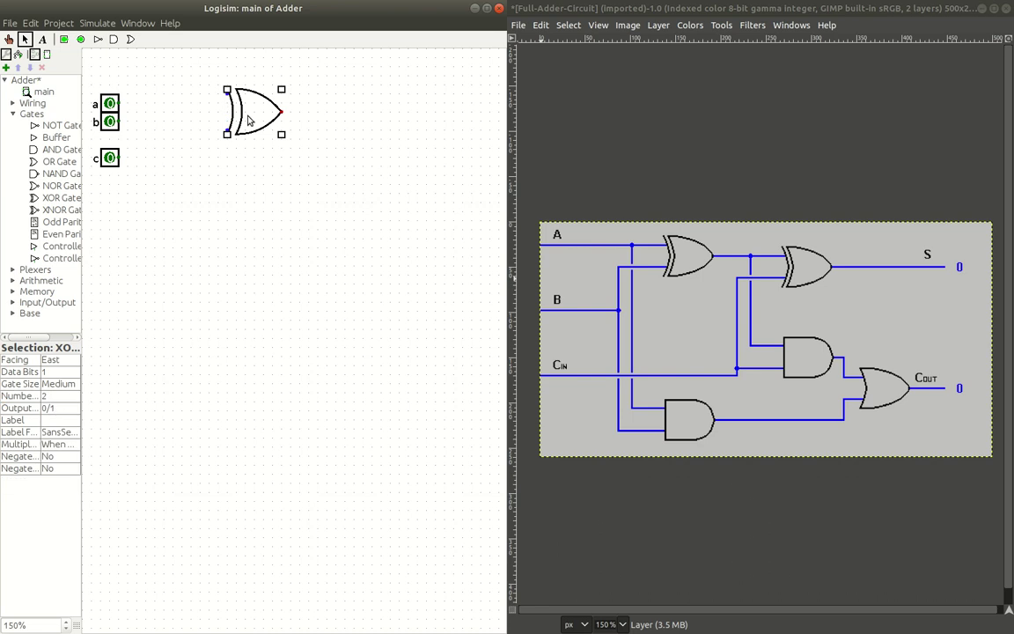
left_click_drag(249, 120, 258, 121)
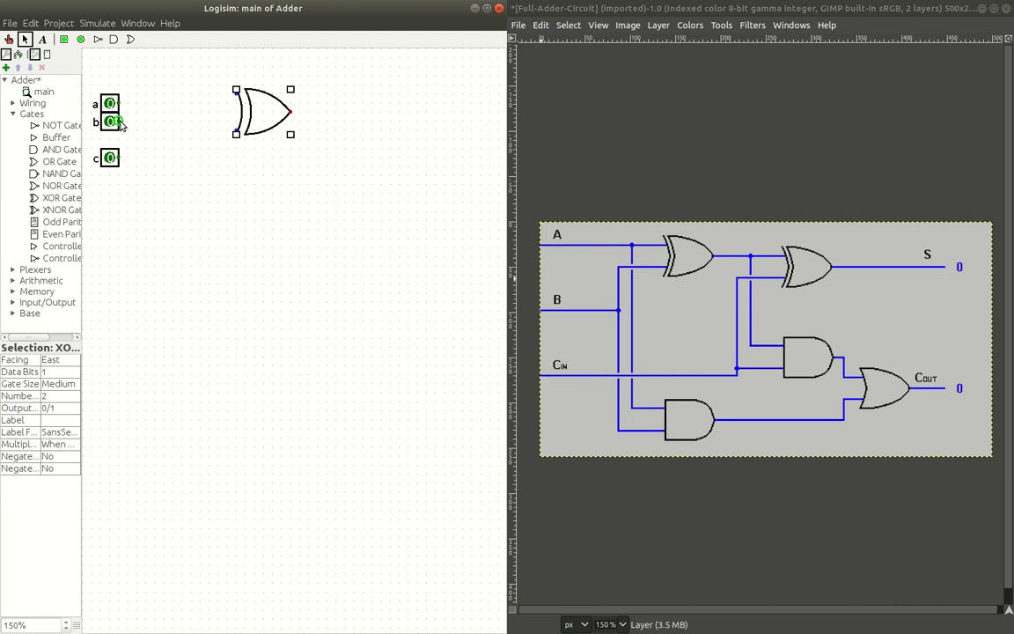
mouse_move(121, 125)
left_mouse_down()
mouse_move(230, 106)
mouse_move(182, 125)
mouse_move(236, 129)
mouse_move(147, 97)
mouse_move(181, 95)
mouse_move(194, 98)
mouse_move(117, 103)
left_mouse_up()
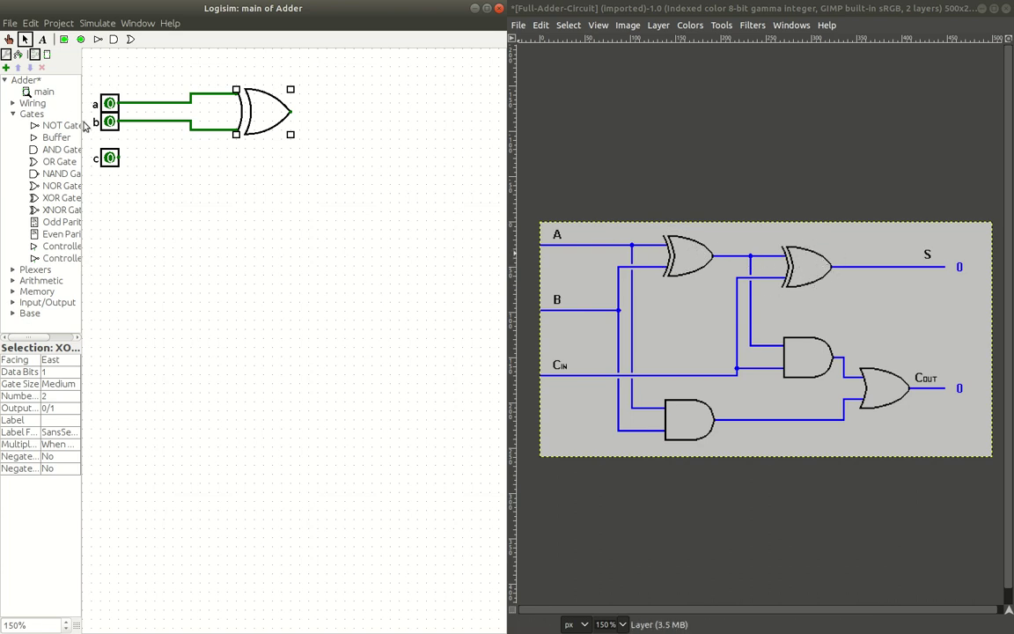
Place another XOR gate right of the first and set its Number of Inputs to 2
left_click(53, 200)
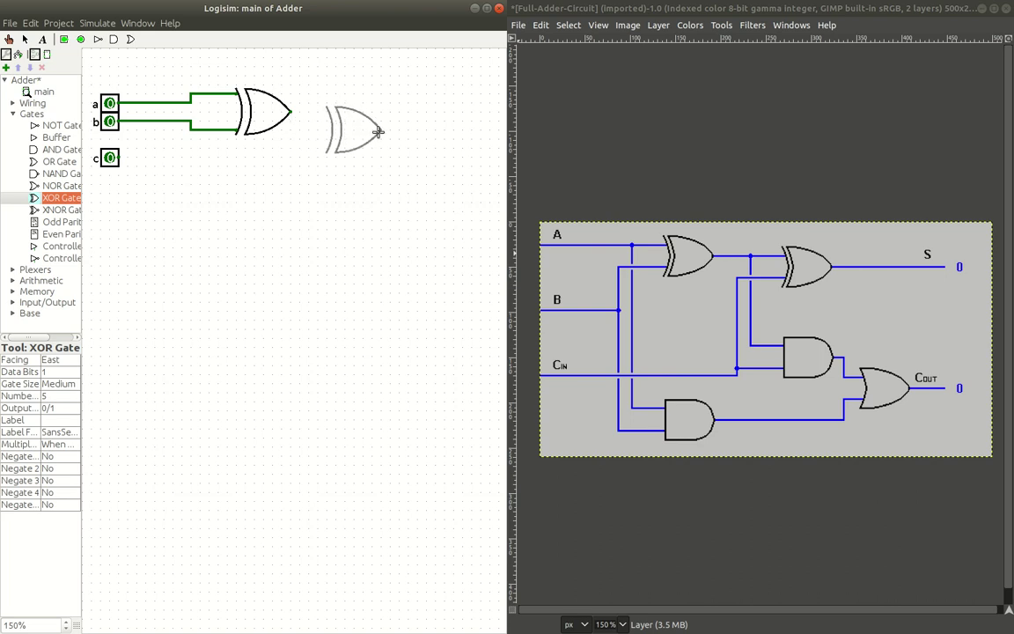
left_click(378, 132)
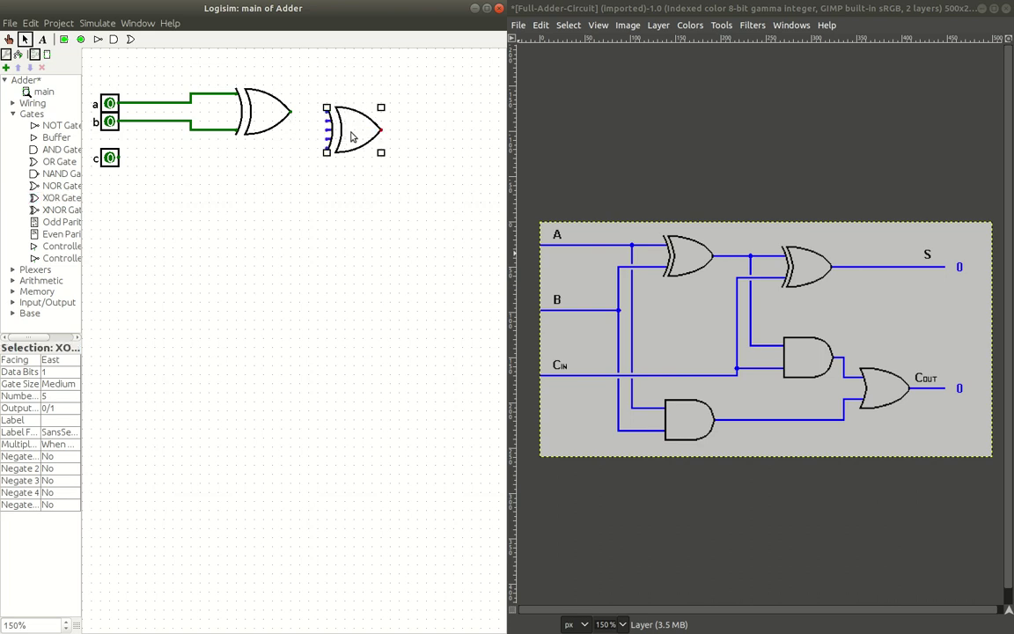
left_click(58, 395)
left_click(62, 425)
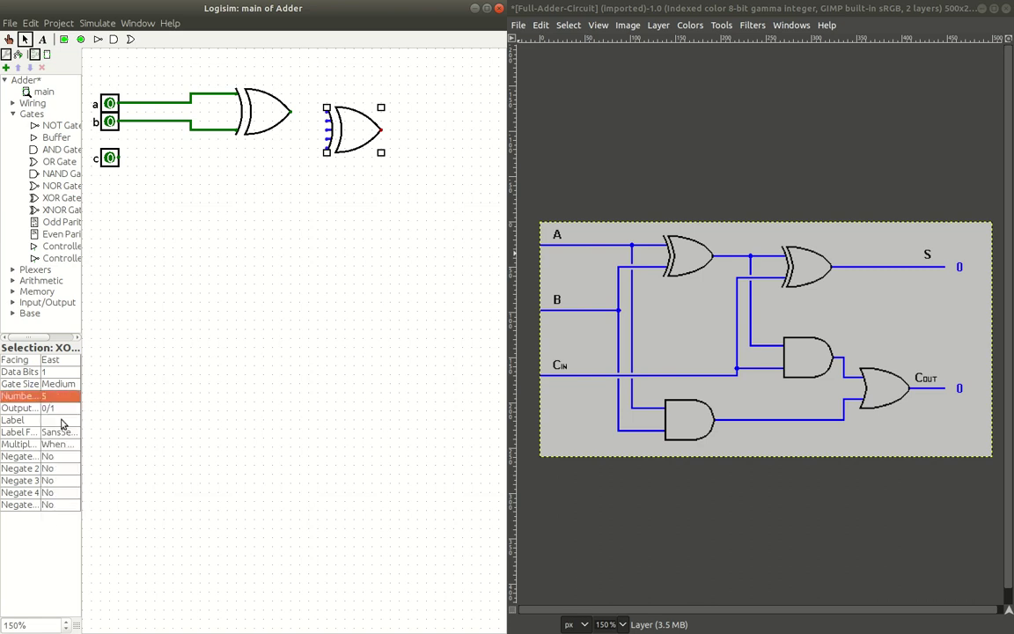
left_click(62, 397)
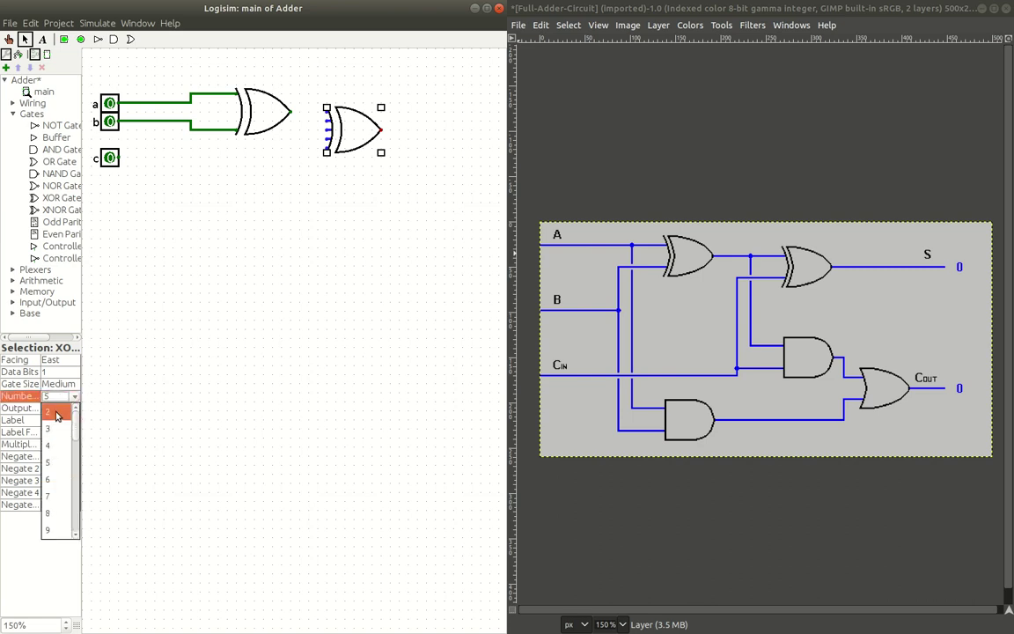
left_click(53, 359)
Wire the first XOR into the second, then add an output pin labelled sum at the second XOR's output
left_click_drag(290, 111, 325, 112)
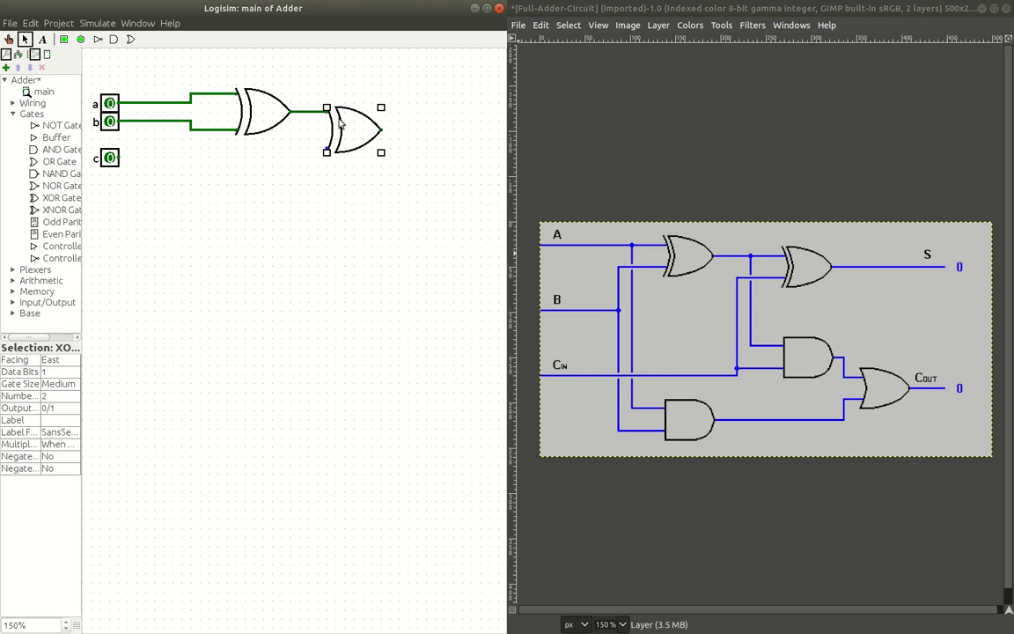
left_click_drag(380, 129, 440, 132)
left_click(80, 39)
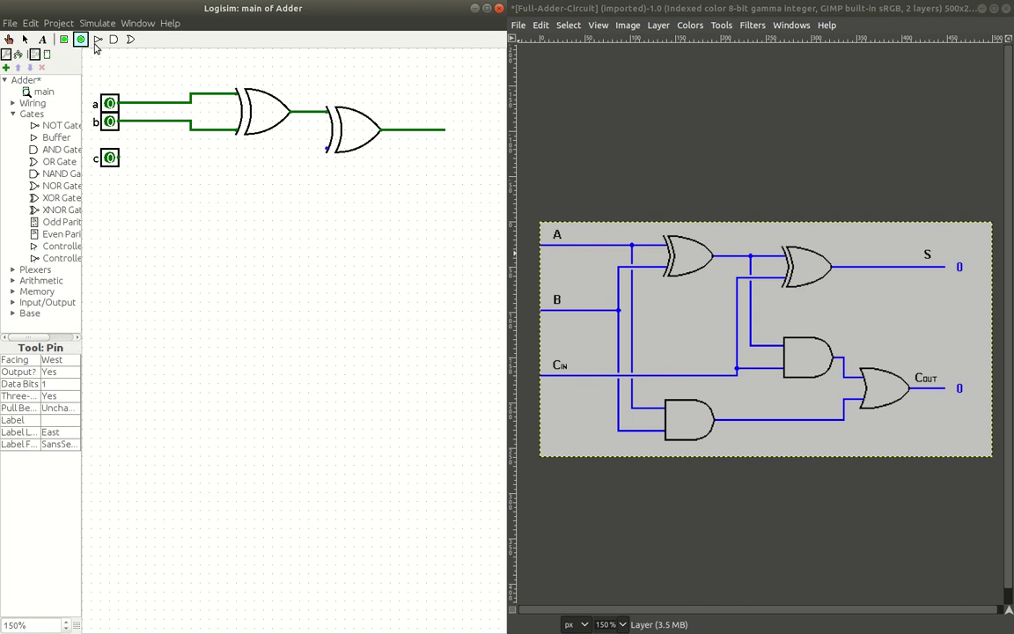
left_click(452, 131)
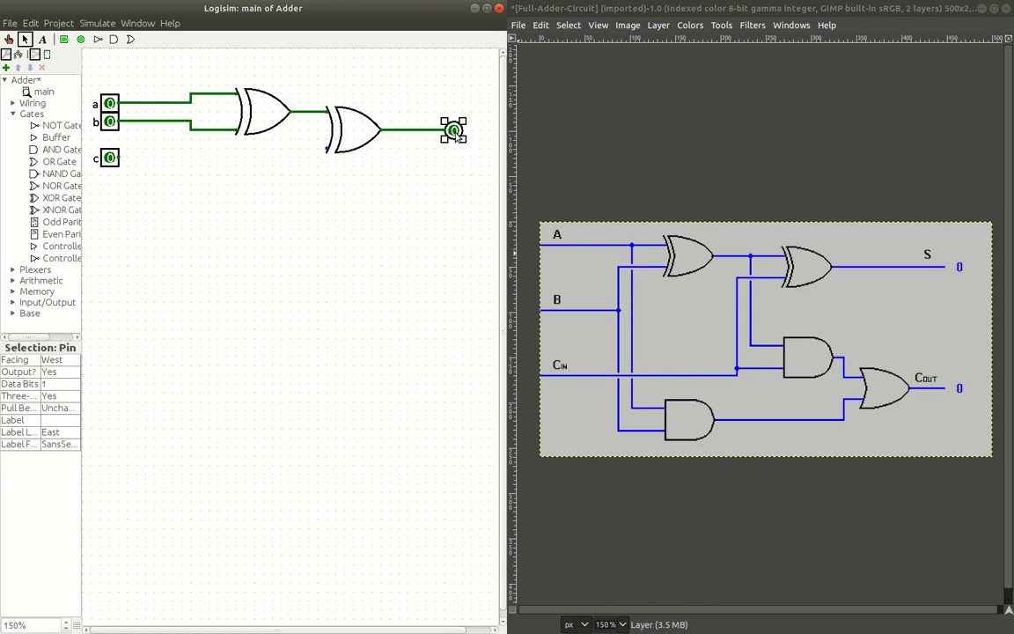
left_click(56, 420)
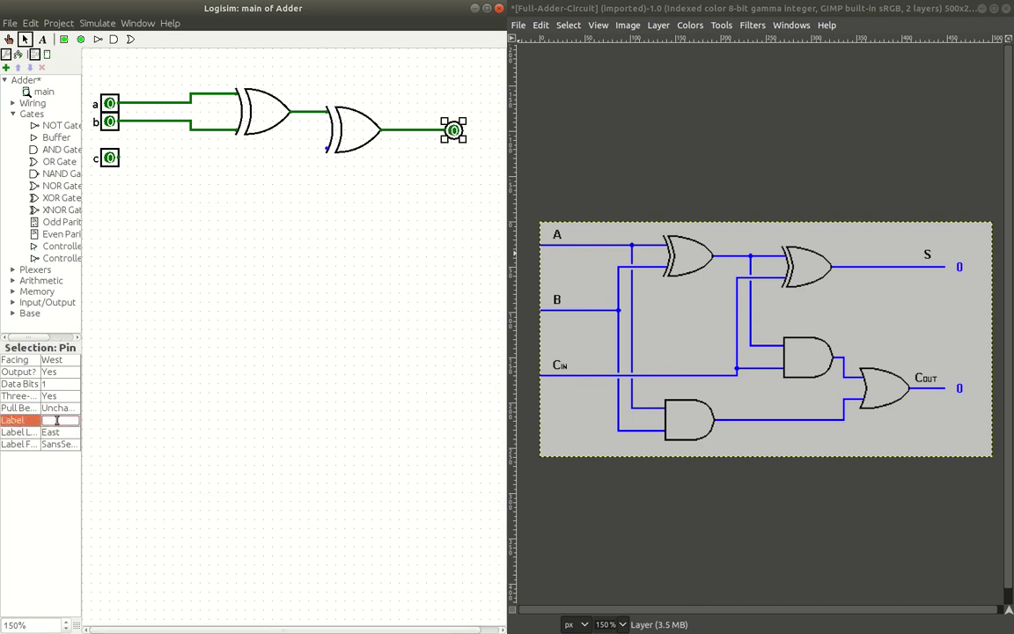
key("Return")
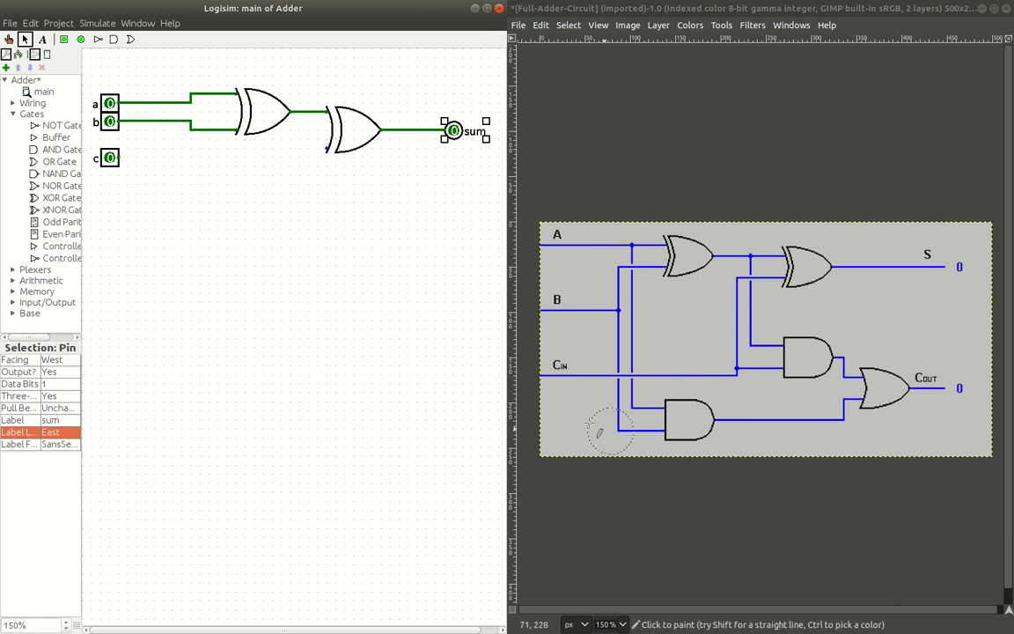
Place a two-input AND gate below the inputs, wire a and b into it, and wire c to the second XOR
left_click(49, 148)
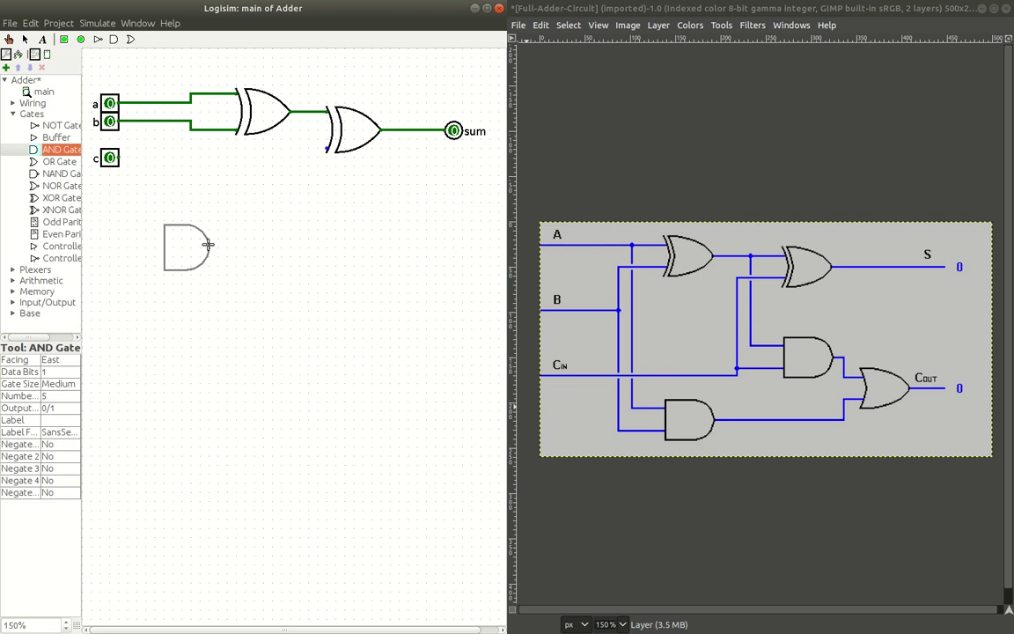
left_click(201, 248)
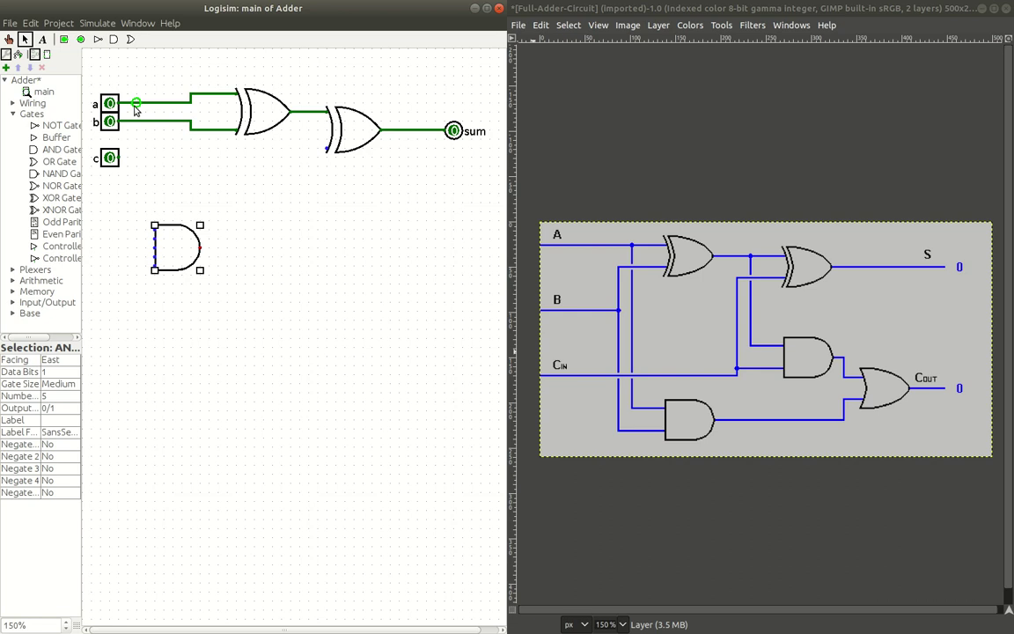
left_click(62, 396)
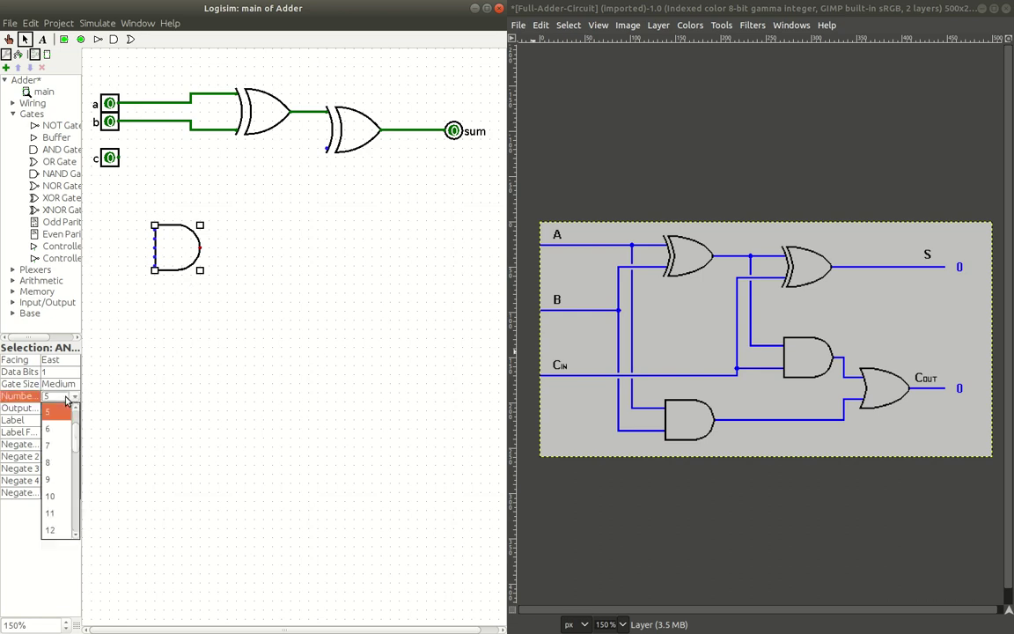
left_click(62, 410)
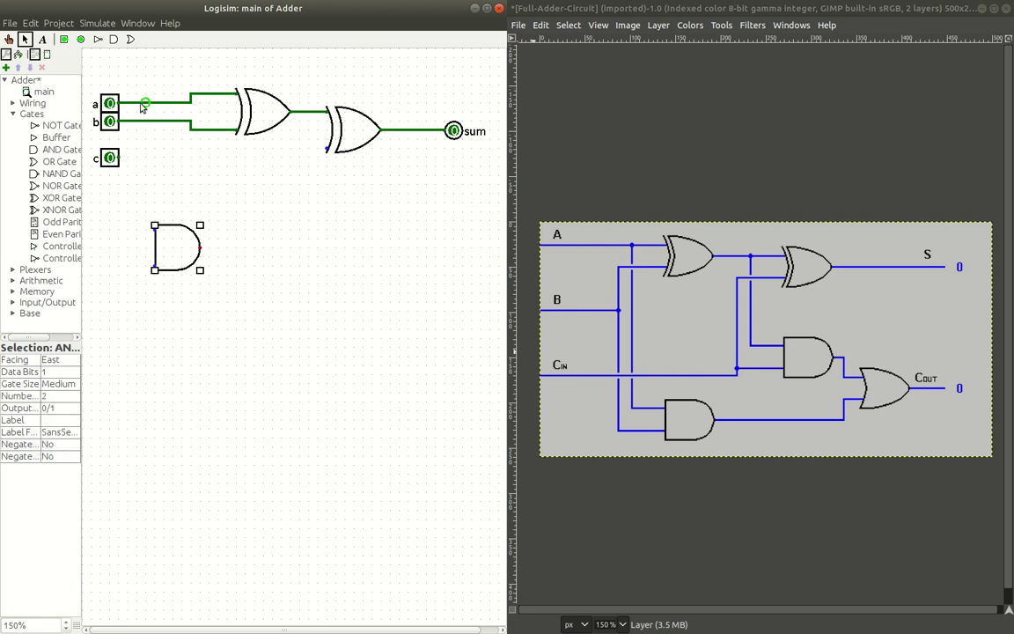
left_click_drag(145, 103, 151, 226)
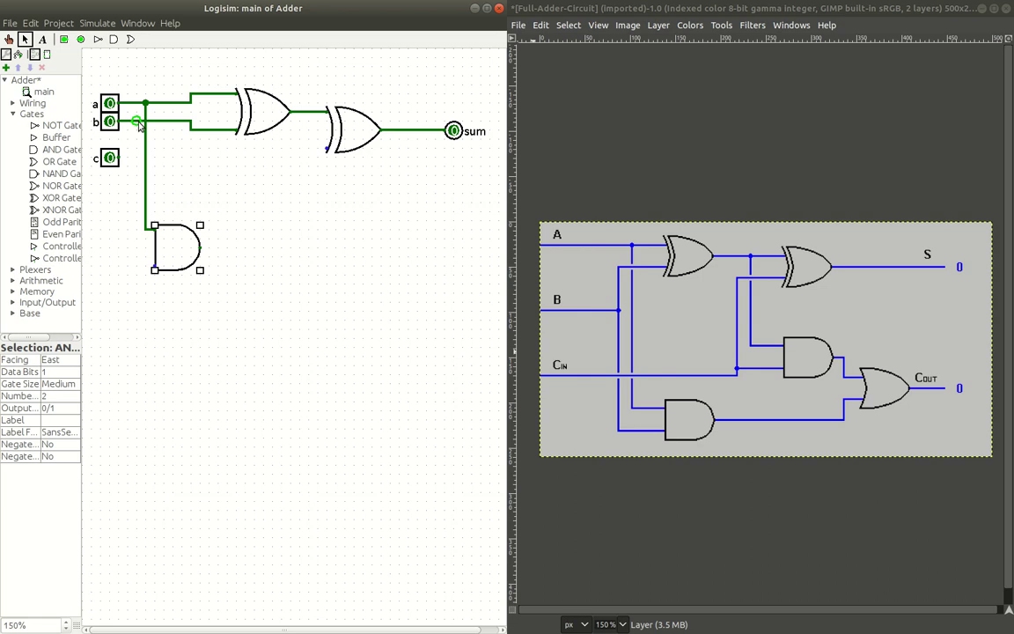
mouse_move(136, 121)
left_mouse_down()
mouse_move(136, 236)
mouse_move(156, 266)
left_mouse_up()
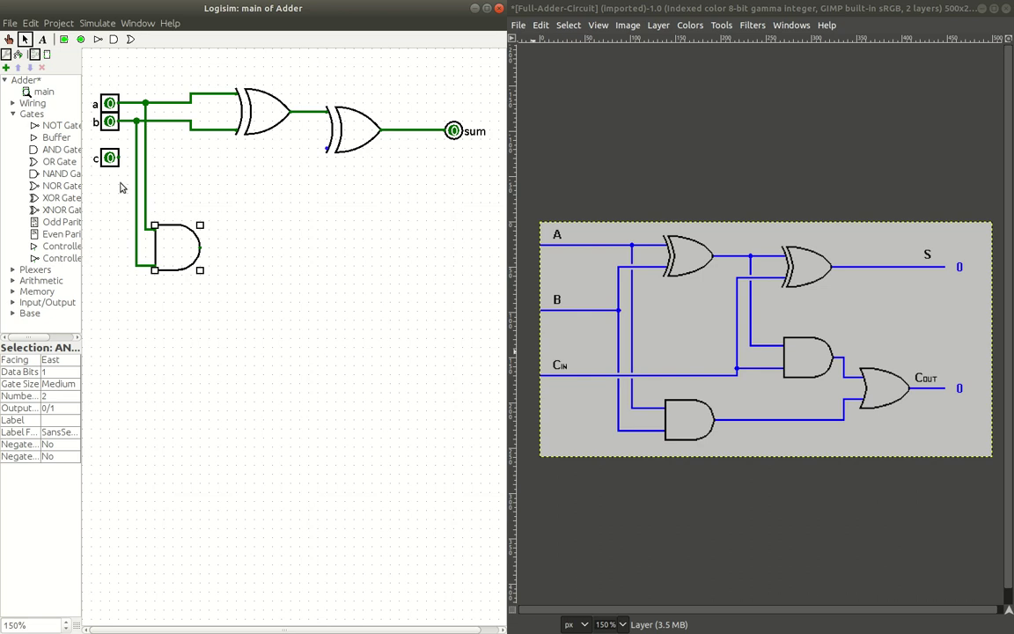
mouse_move(118, 159)
left_mouse_down()
mouse_move(293, 174)
mouse_move(273, 157)
mouse_move(326, 149)
left_mouse_up()
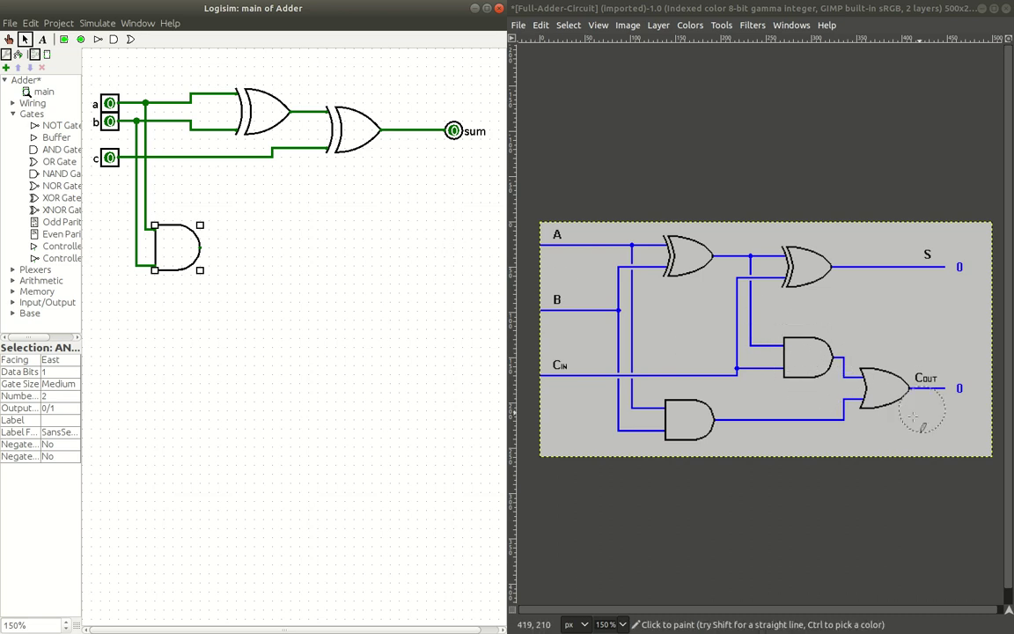
Place a two-input AND gate under the second XOR, fed by the c line and the first XOR output
left_click(58, 150)
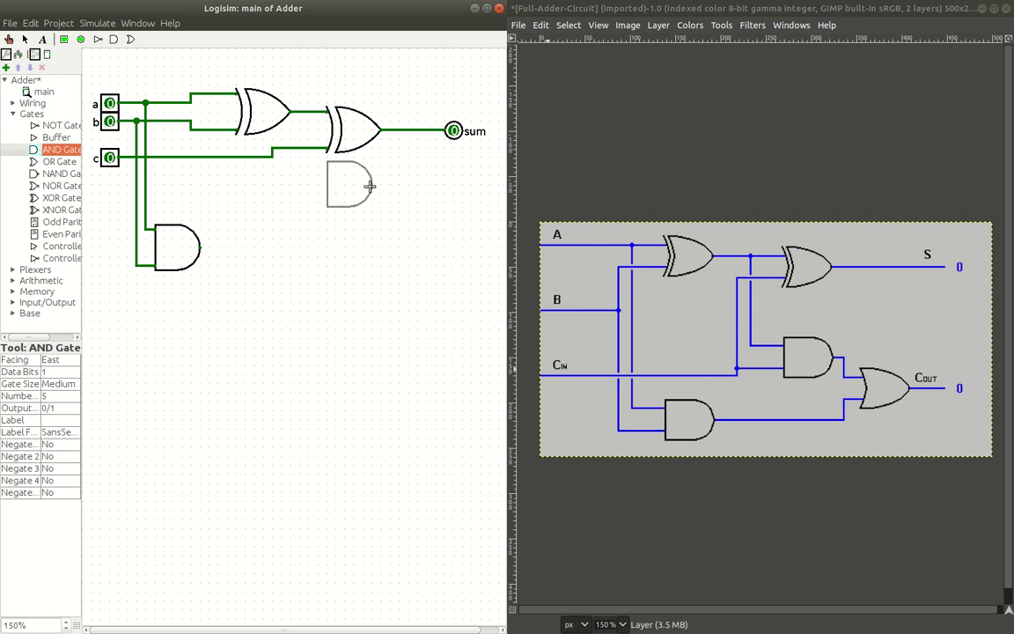
left_click(370, 186)
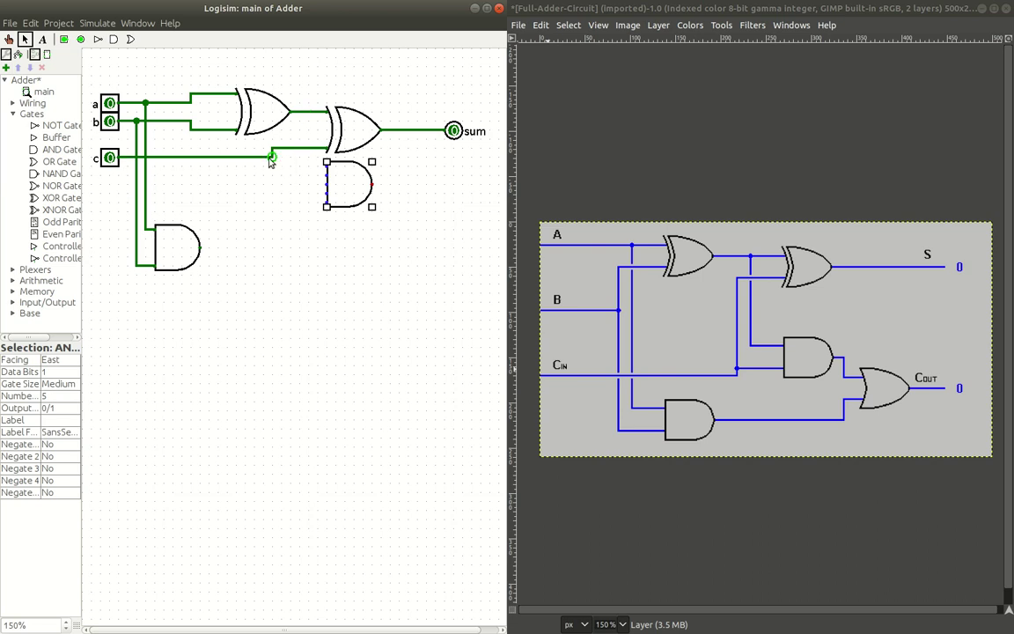
left_click_drag(272, 156, 326, 202)
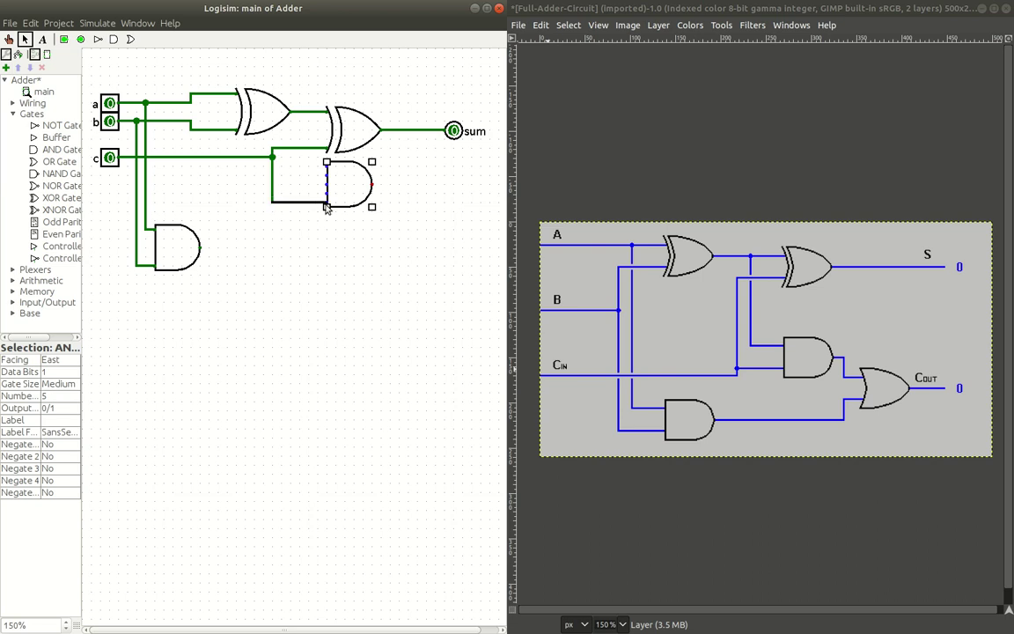
left_click(57, 396)
left_click(51, 411)
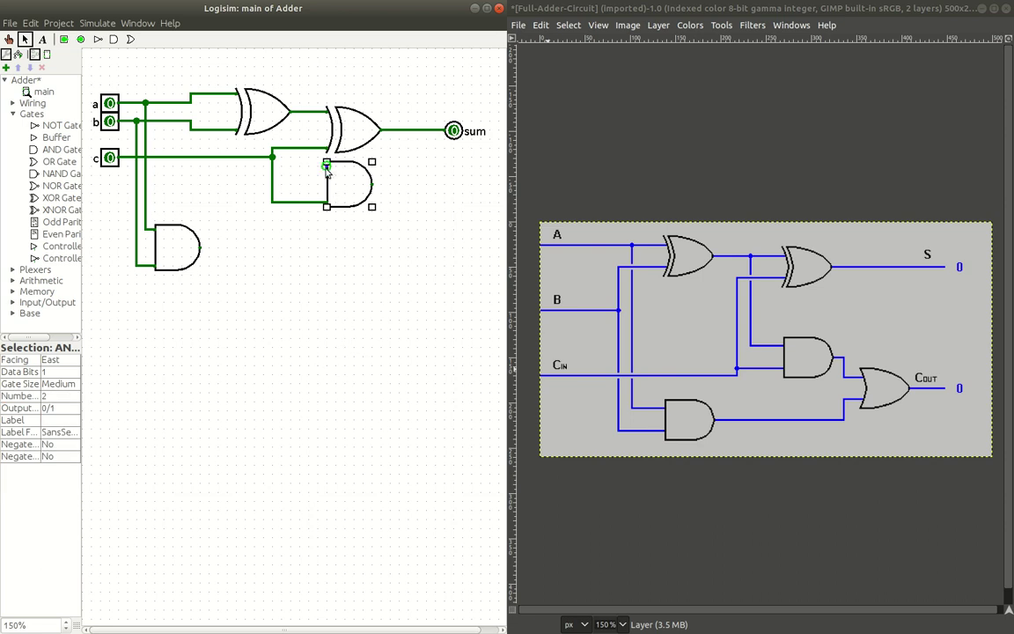
left_click_drag(325, 166, 308, 112)
Place a two-input OR gate fed by both AND outputs and put an output pin on its output
left_click(55, 163)
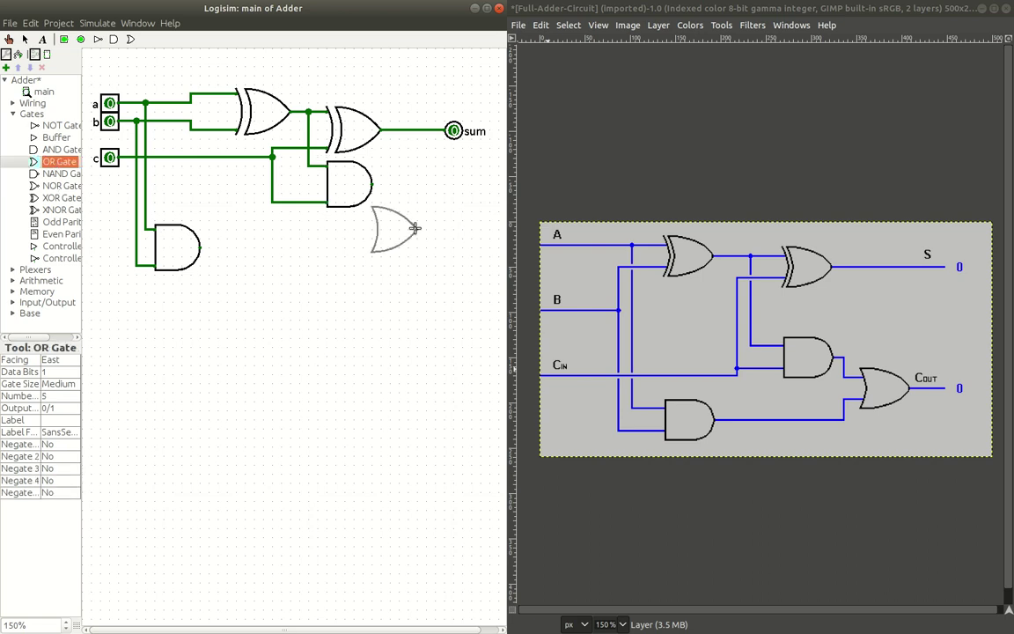
left_click(461, 221)
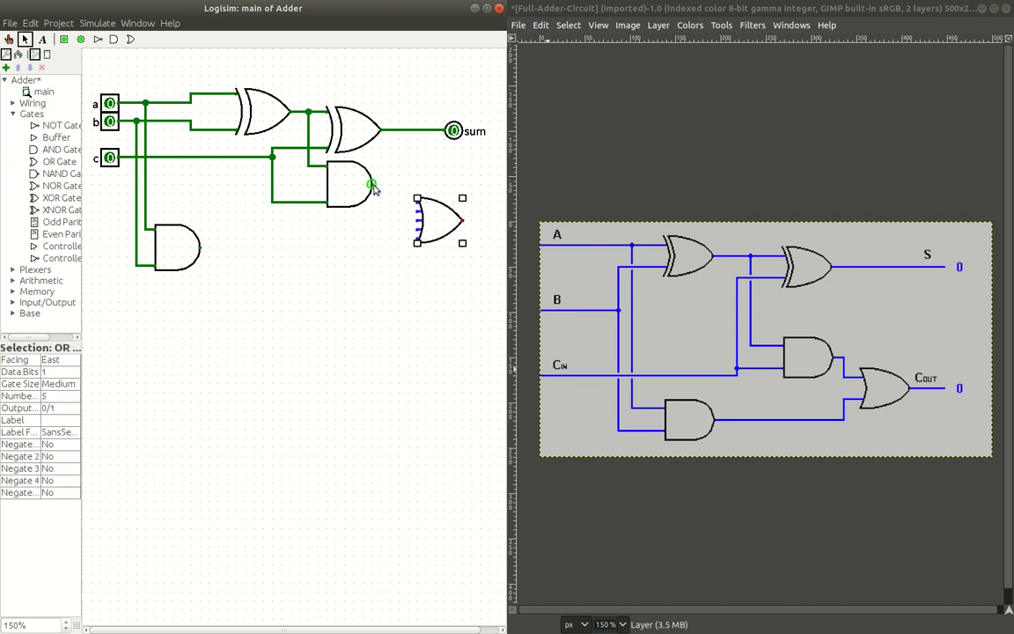
left_click_drag(372, 184, 417, 199)
left_click(56, 400)
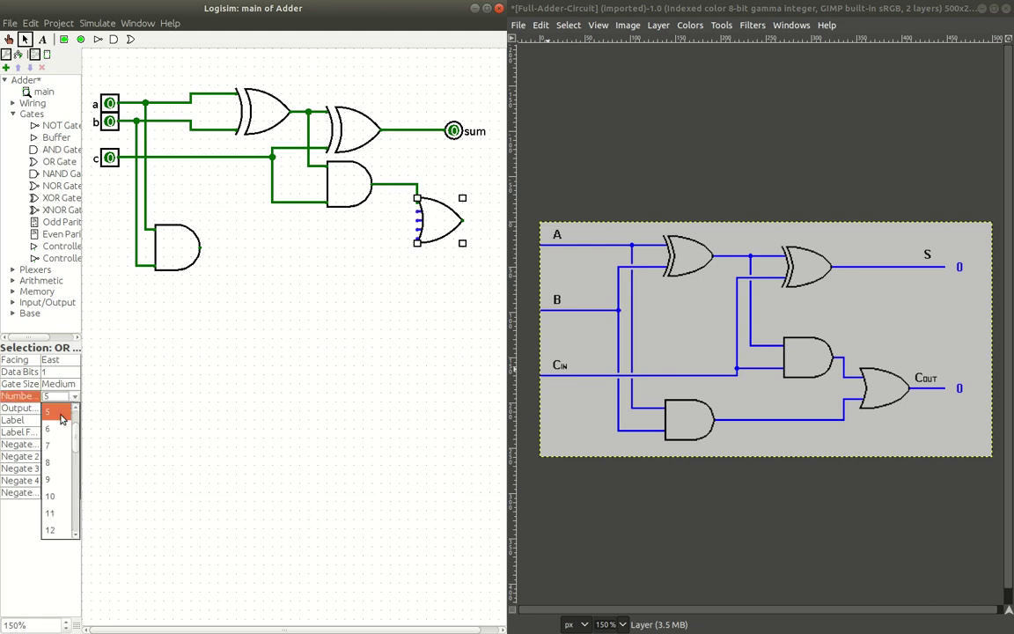
left_click(49, 372)
left_click_drag(417, 247, 201, 247)
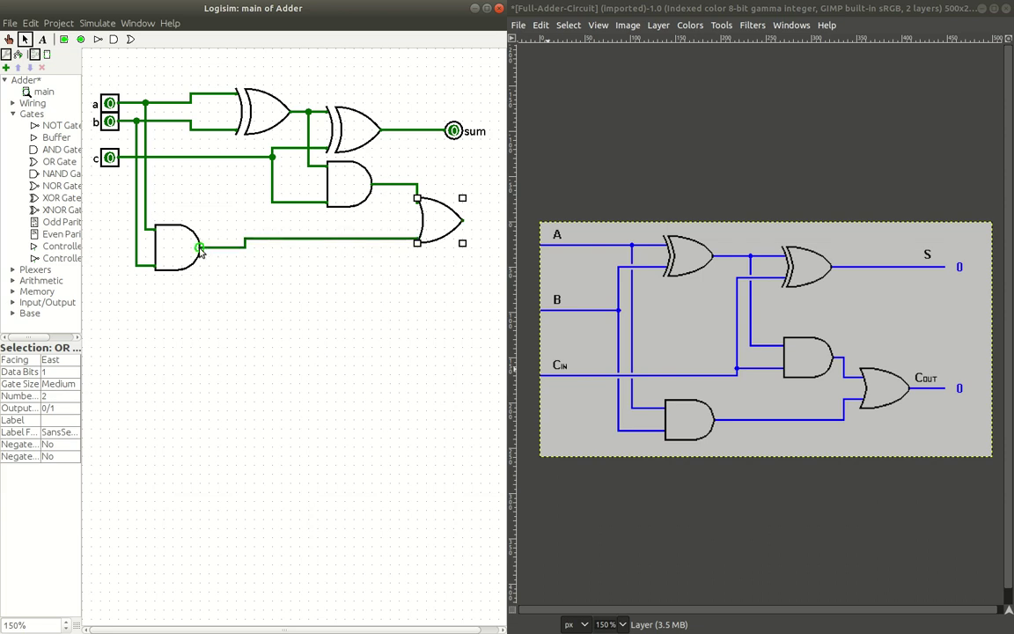
left_click(80, 39)
left_click(472, 220)
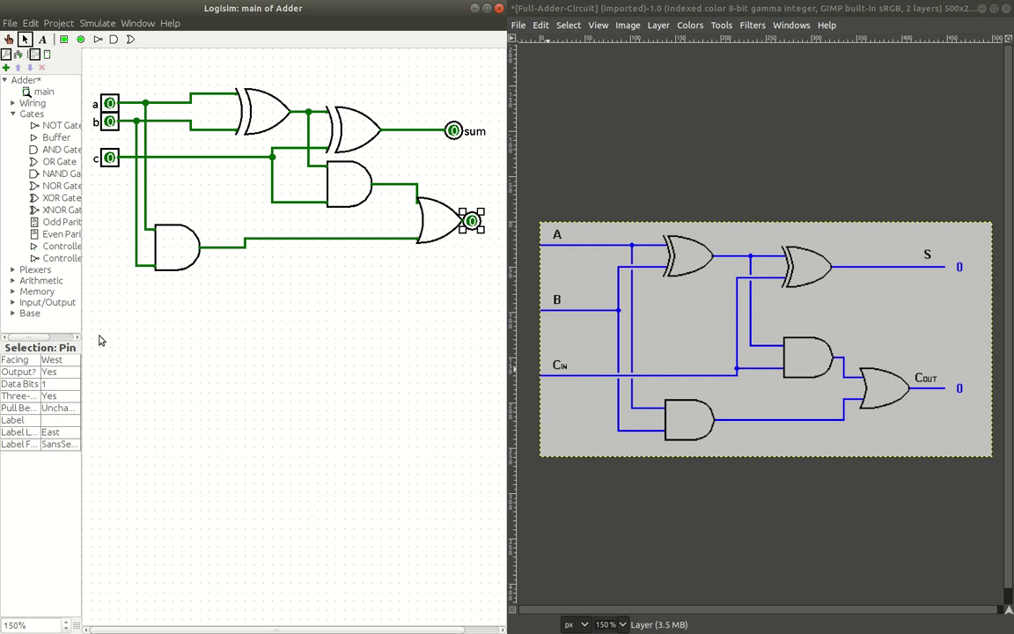
Give the OR gate's output pin the label 'carry out' and zoom out to 133%
left_click(55, 420)
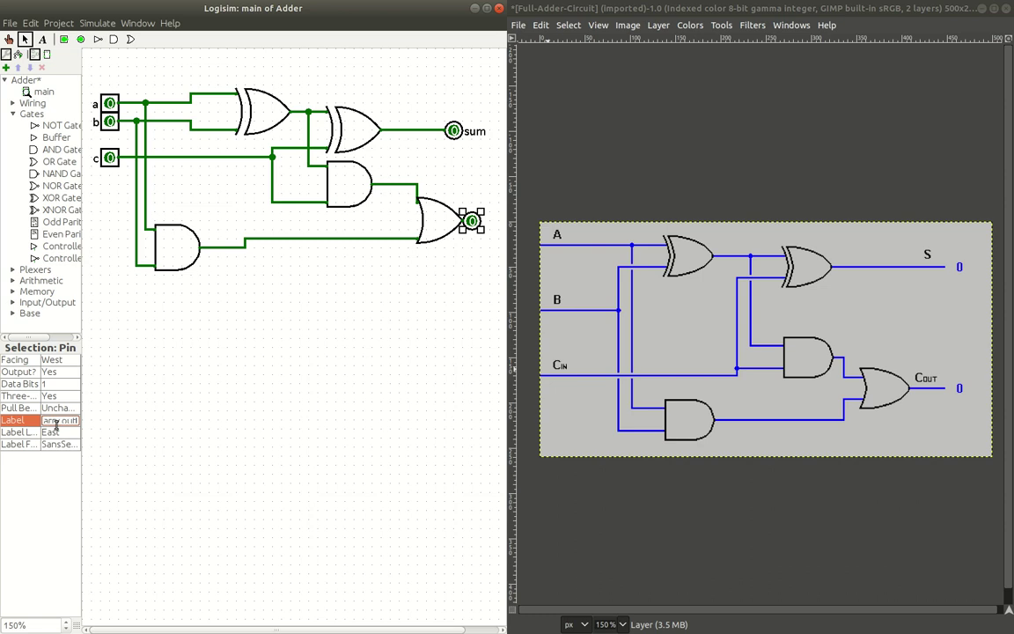
type("carry out")
left_click(55, 432)
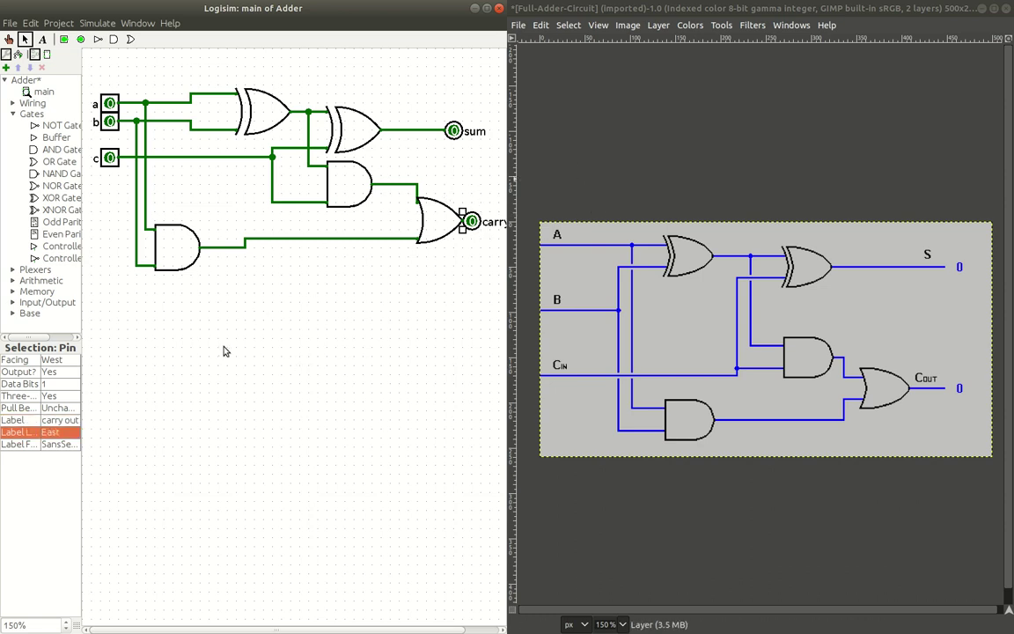
left_click(64, 626)
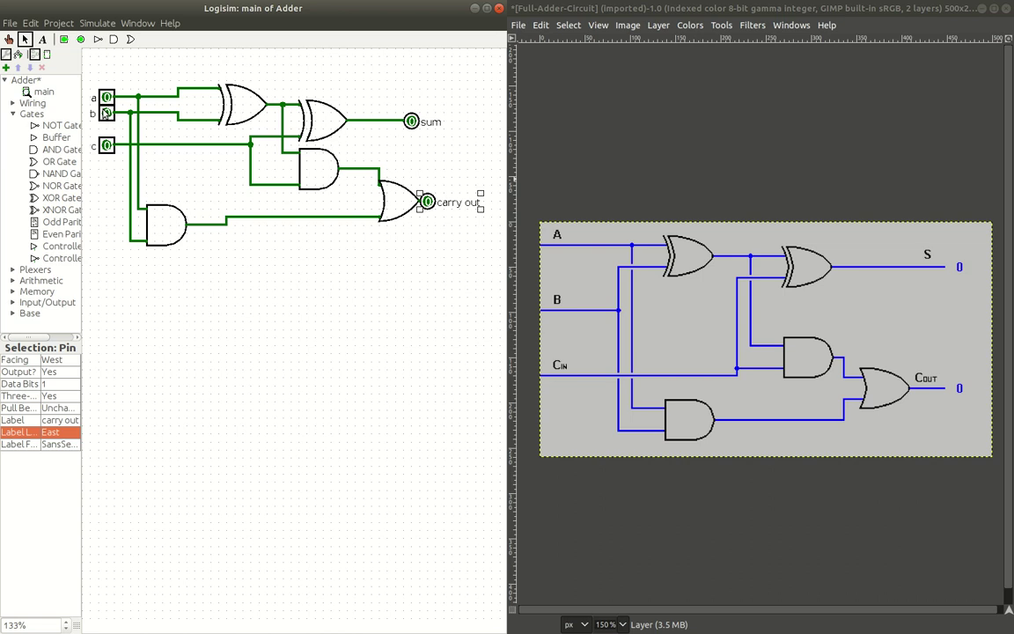
With the Poke tool, set inputs a, b and c to 1 one at a time, watching sum and carry out
left_click(413, 249)
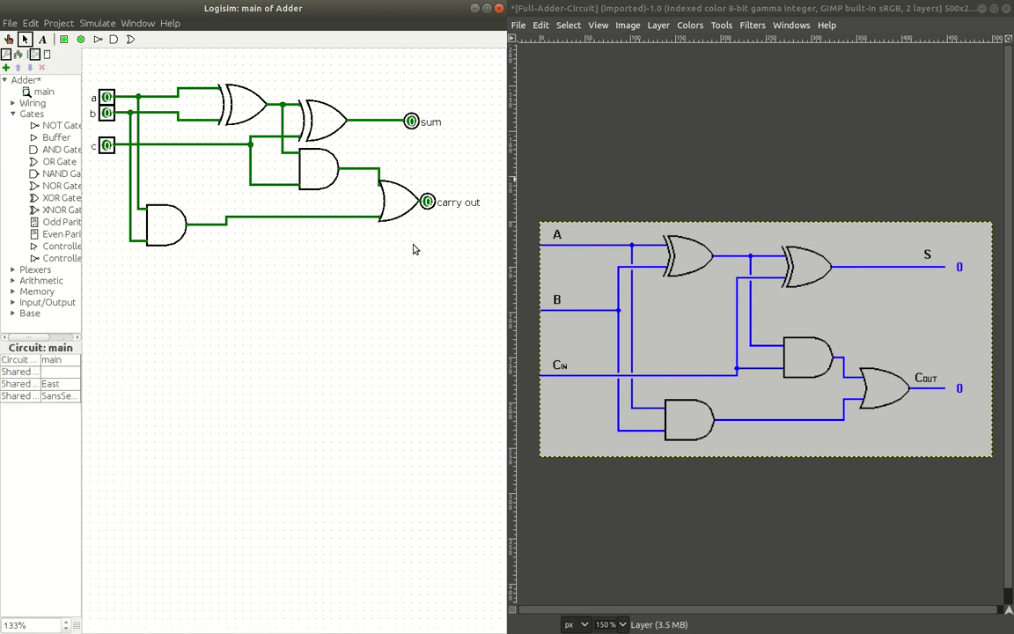
left_click(10, 40)
left_click(106, 98)
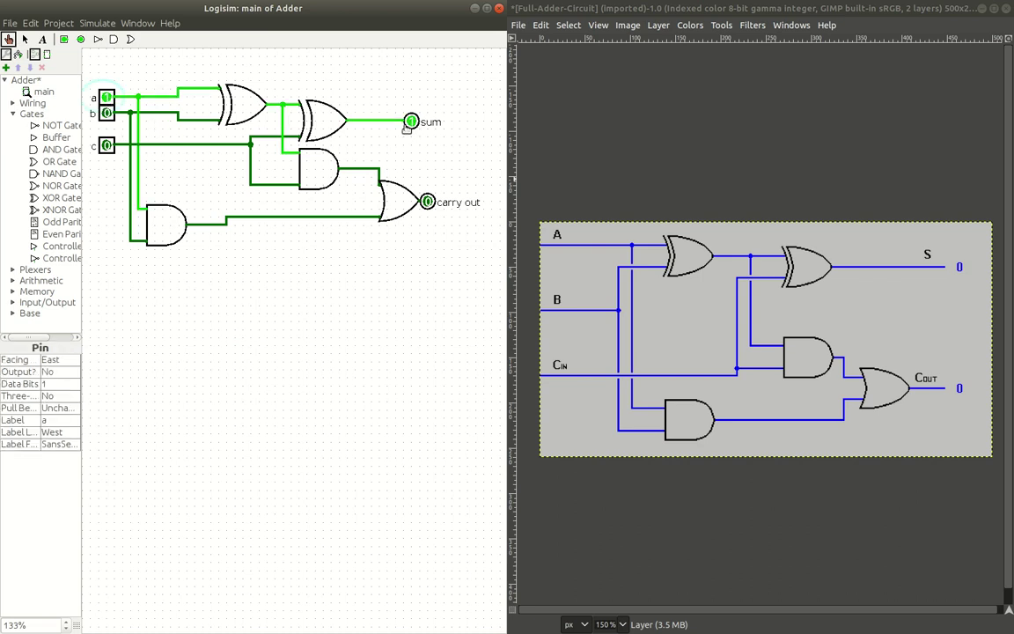
left_click(106, 113)
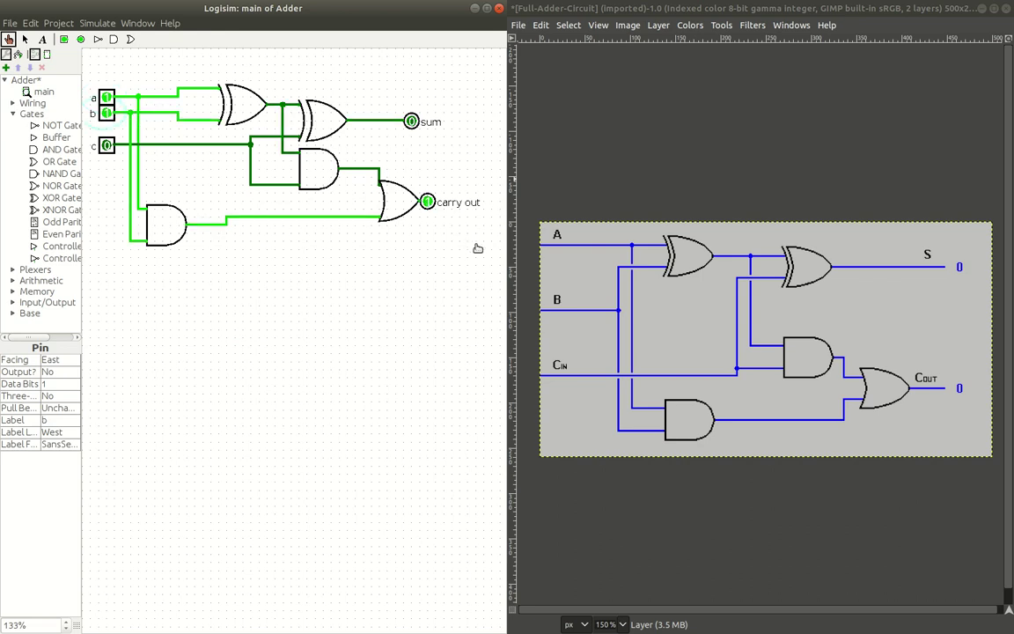
left_click(106, 147)
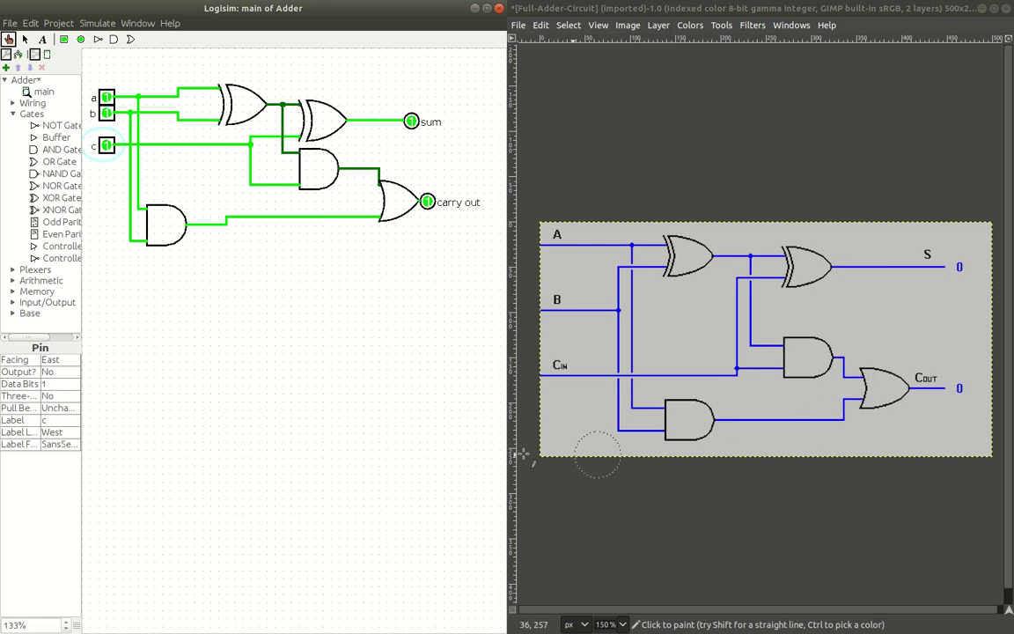
Return inputs c, b and a to 0 so sum and carry out read 0
left_click(106, 145)
left_click(108, 114)
left_click(106, 97)
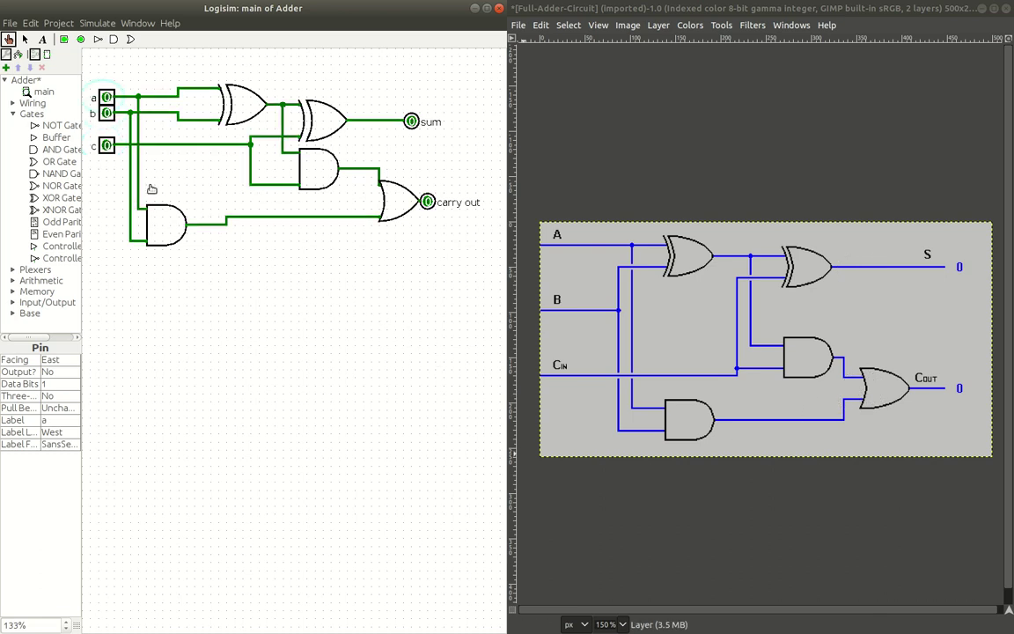